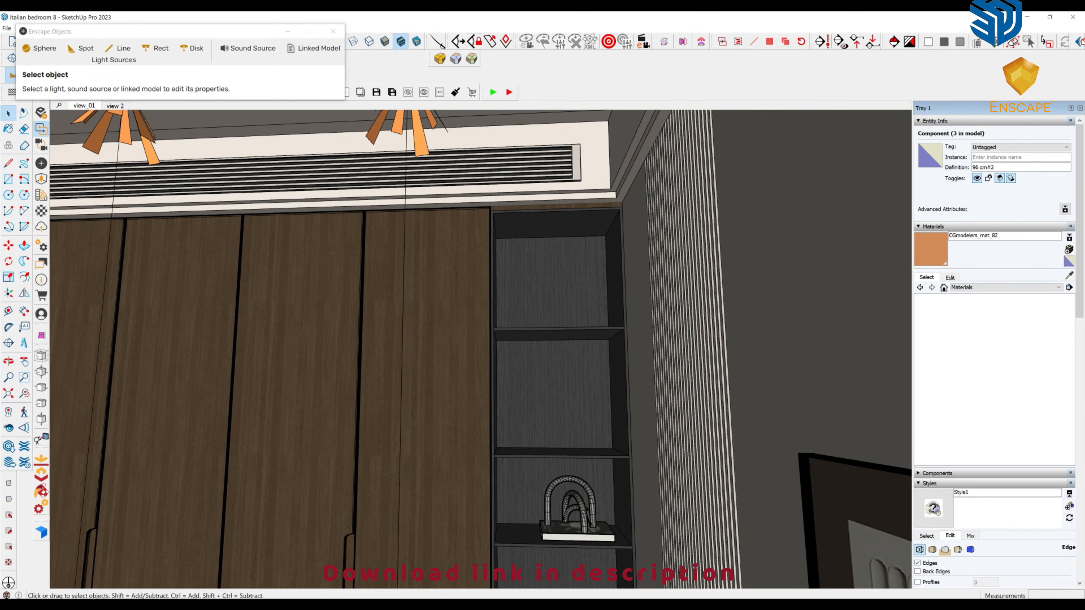
Step: Insert the 57.skp light strip and align it under the top of the open shelf niche beside the wardrobe
mouse_move(379, 571)
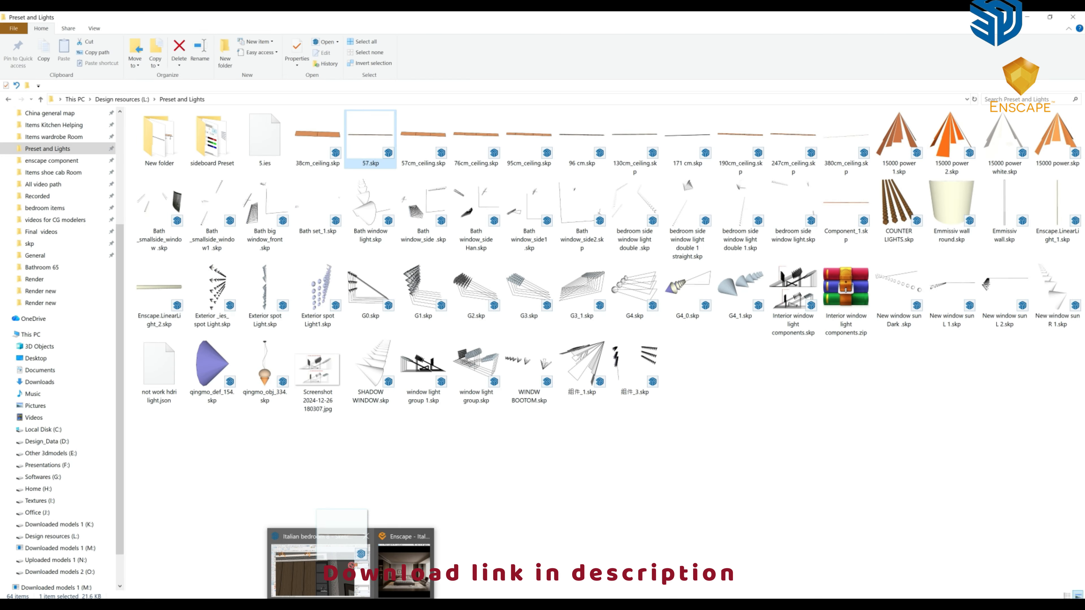
drag(351, 566, 361, 548)
mouse_move(361, 548)
middle_down()
mouse_move(540, 498)
mouse_move(535, 533)
mouse_move(475, 383)
mouse_move(409, 468)
middle_up()
click(41, 335)
click(475, 312)
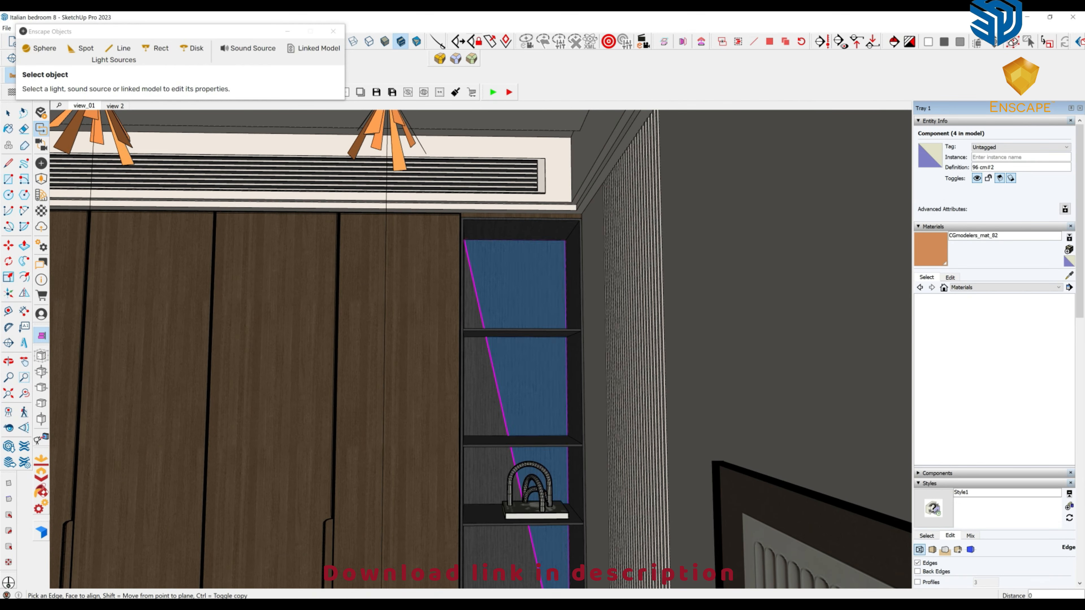
click(555, 231)
Step: Copy the light strip under each lower shelf of the niche, down to the one above the floating bedside unit
key(m)
scroll(538, 383, up, 2)
middle_drag(538, 383, 528, 391)
middle_drag(535, 442, 528, 380)
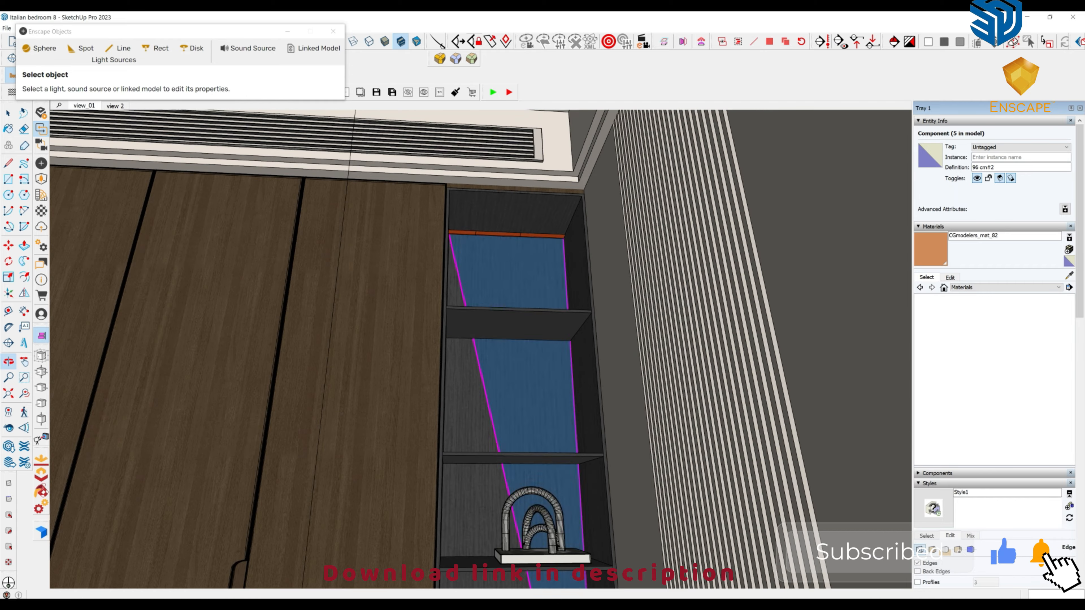
click(511, 344)
mouse_move(511, 344)
middle_down()
mouse_move(517, 422)
mouse_move(513, 359)
middle_up()
click(512, 478)
middle_drag(513, 478, 448, 376)
click(520, 429)
click(460, 401)
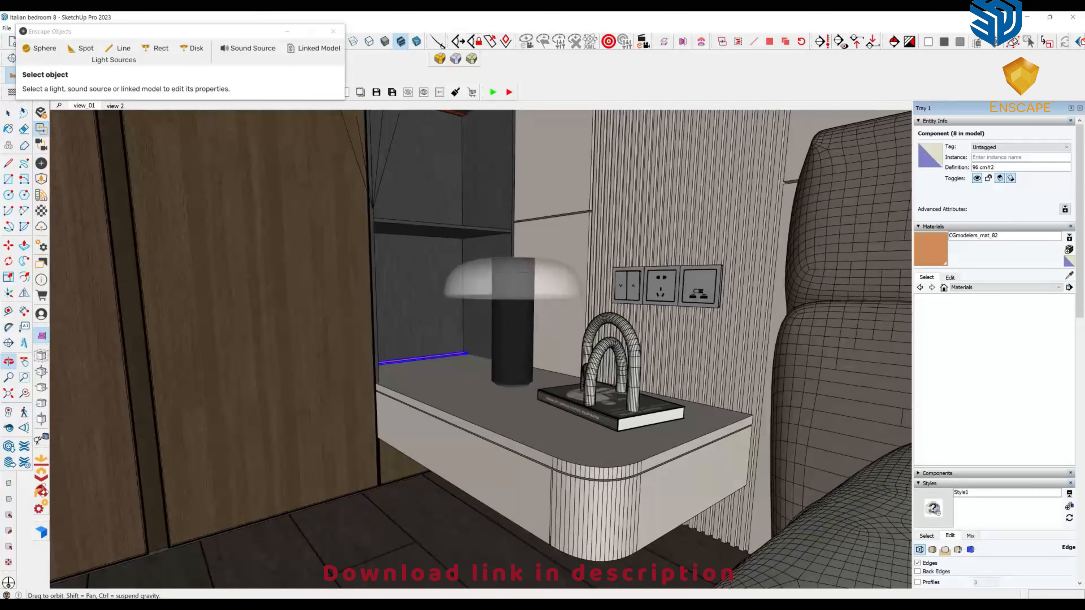
Step: Insert another 57.skp light strip and align it under the top of the tall shelf niche beside the curtains
scroll(440, 370, down, 7)
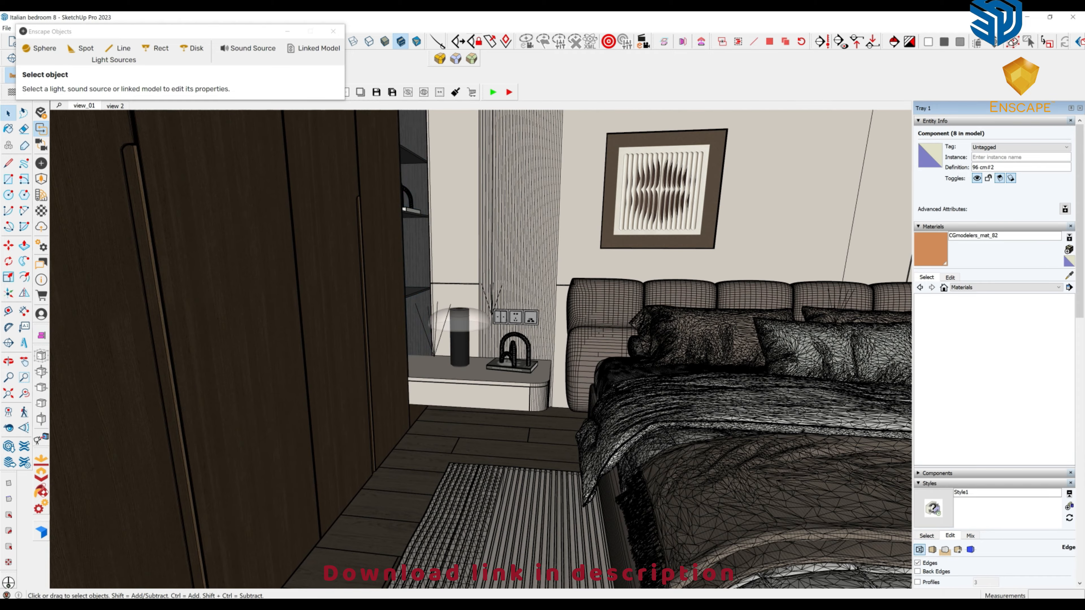
middle_drag(555, 380, 405, 380)
scroll(622, 176, up, 8)
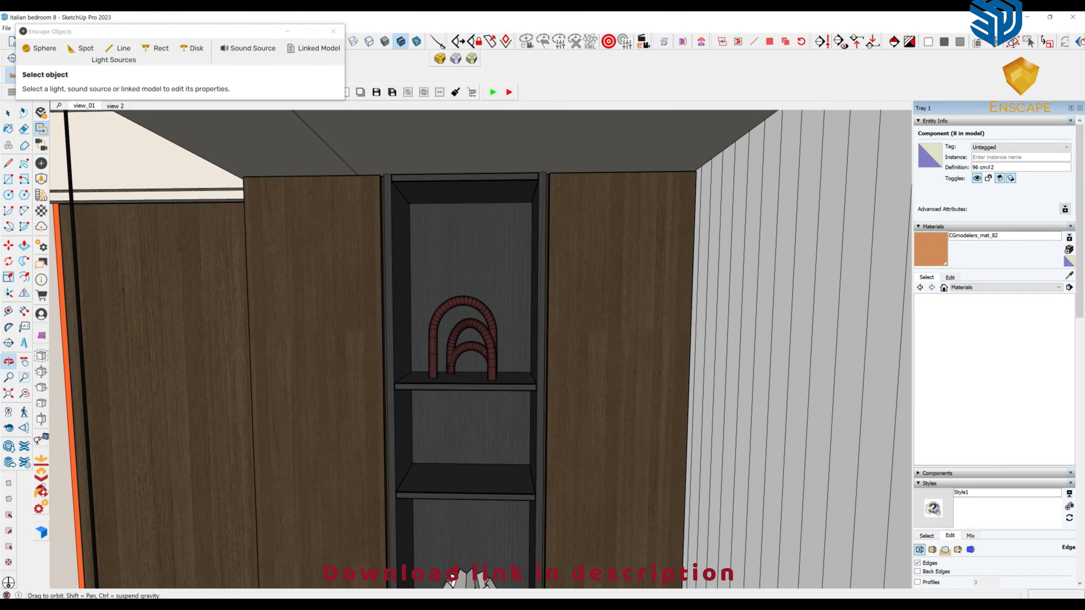
middle_drag(621, 175, 615, 130)
click(411, 561)
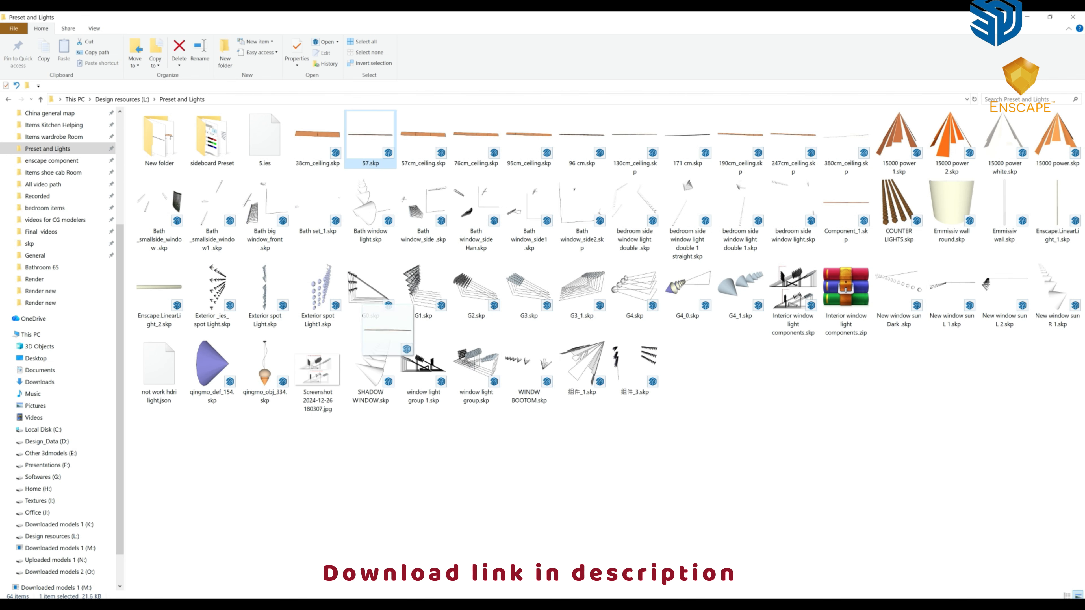
drag(333, 558, 327, 553)
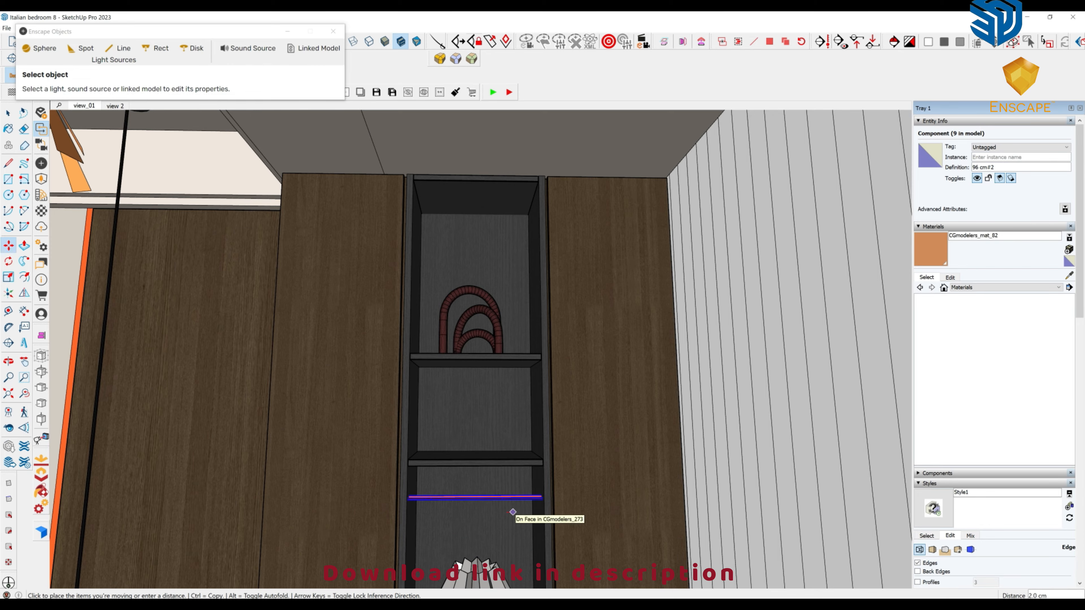
click(42, 335)
click(475, 214)
Step: Copy the light strip under every lower shelf of the niche beside the curtains, down to the book compartment
middle_drag(511, 500, 502, 466)
key(ctrl)
click(509, 365)
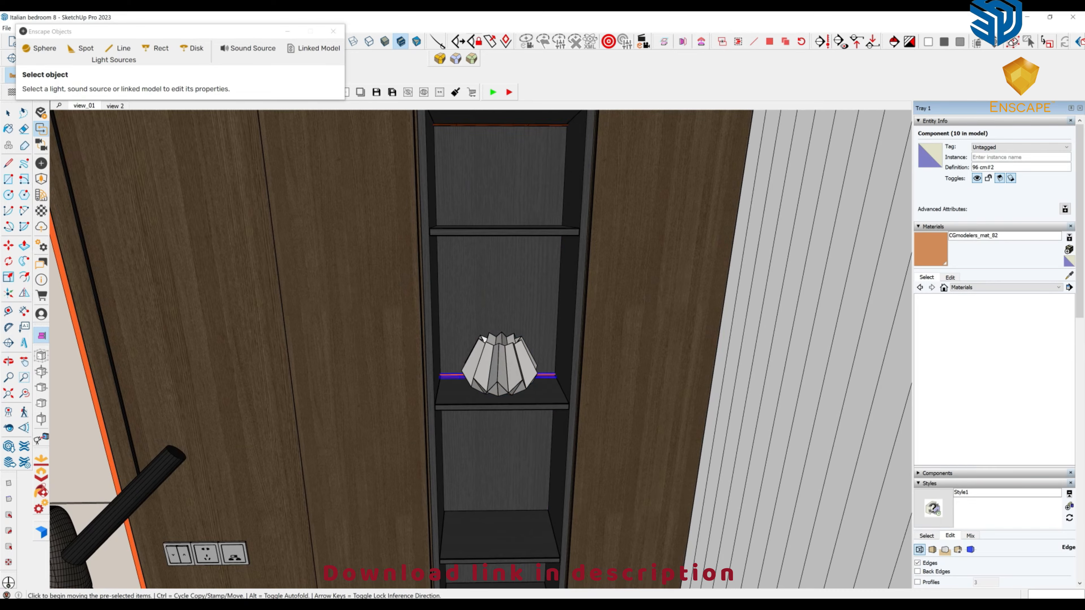
middle_drag(504, 394, 520, 355)
click(514, 205)
key(ctrl)
click(525, 385)
click(515, 214)
key(ctrl)
scroll(521, 274, up, 2)
click(522, 209)
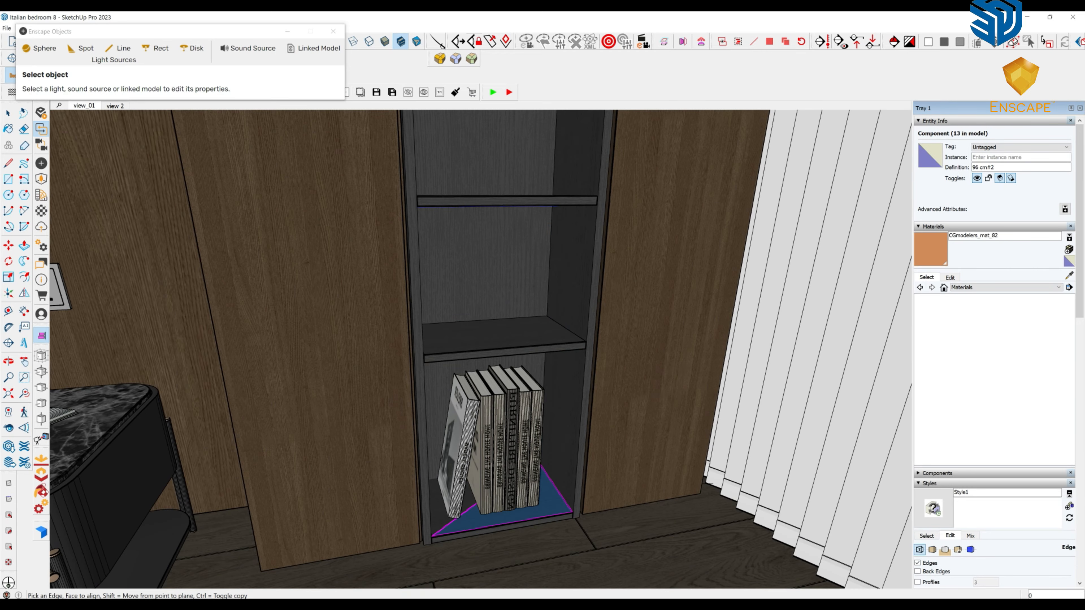
middle_drag(520, 492, 440, 323)
click(515, 325)
Step: Check the shelf lights in the Enscape render and sample their Color C04 material into the Material Editor
scroll(520, 384, down, 3)
scroll(440, 334, down, 4)
scroll(440, 333, up, 2)
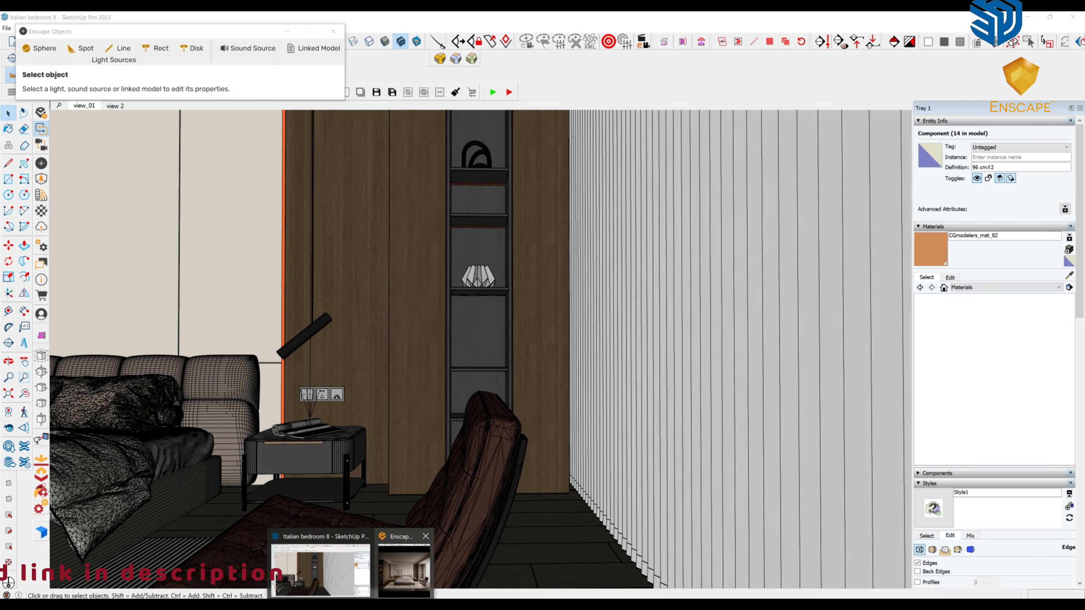
click(404, 571)
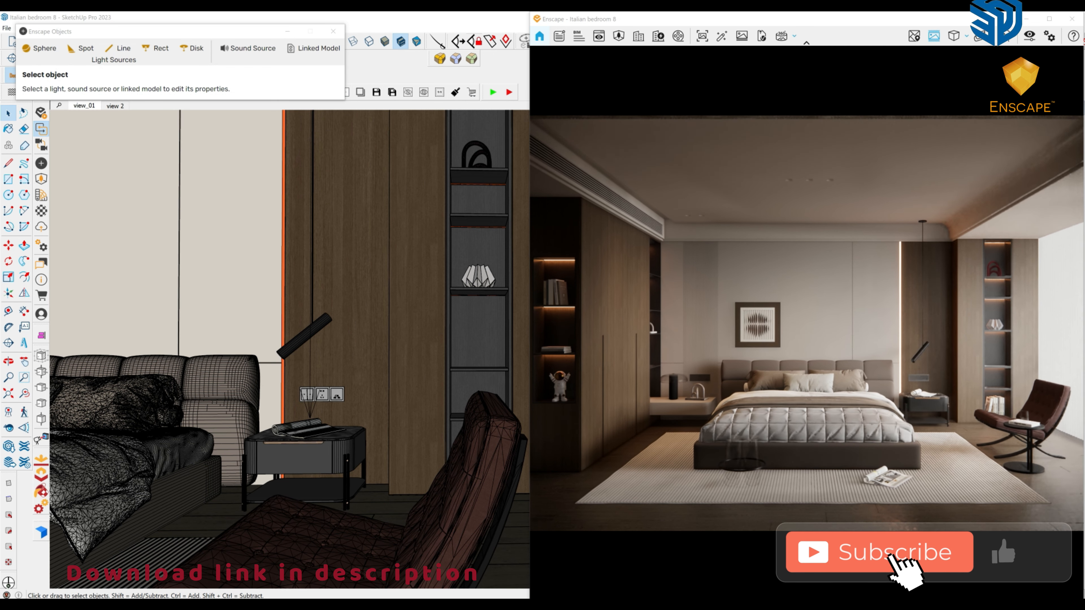
middle_drag(440, 333, 449, 333)
scroll(492, 240, up, 6)
middle_drag(474, 257, 473, 243)
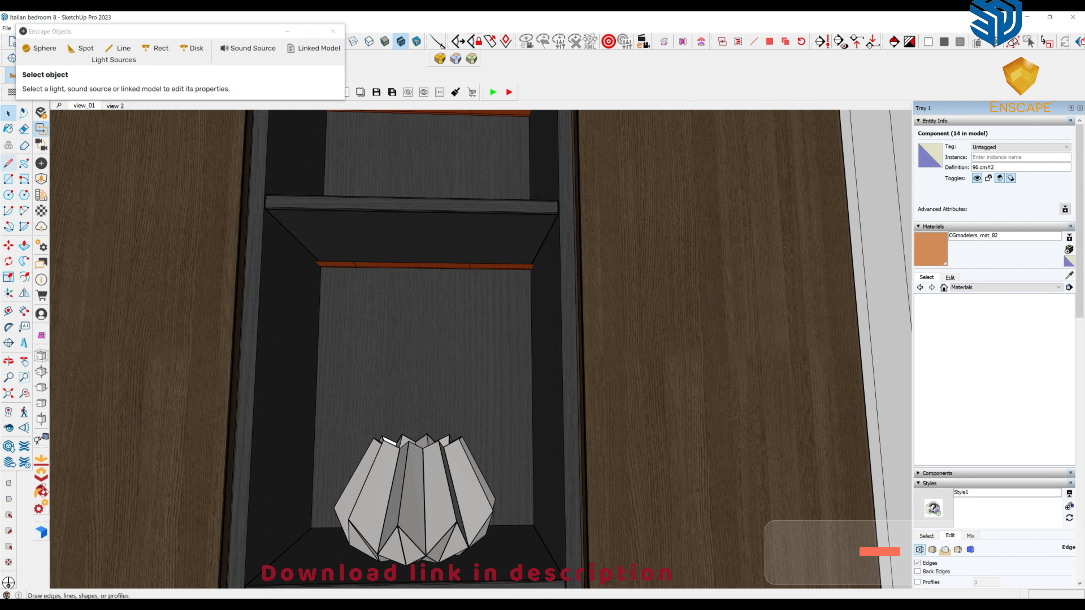
click(8, 128)
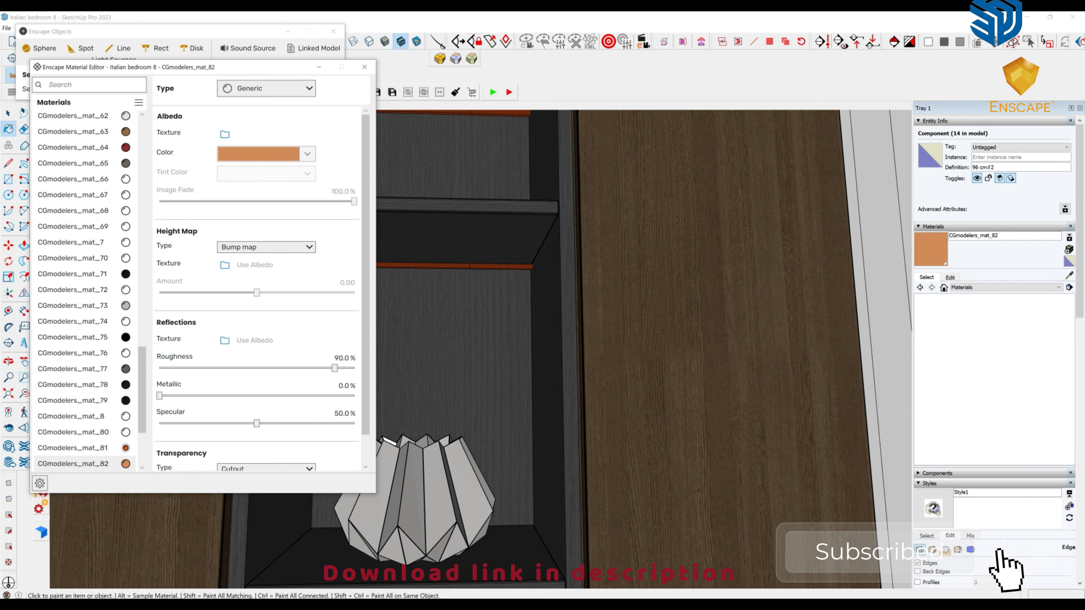
middle_drag(556, 342, 561, 342)
key(alt)
Step: Set the green value of the Color C04 albedo to 139 and close the Material Editor
click(307, 153)
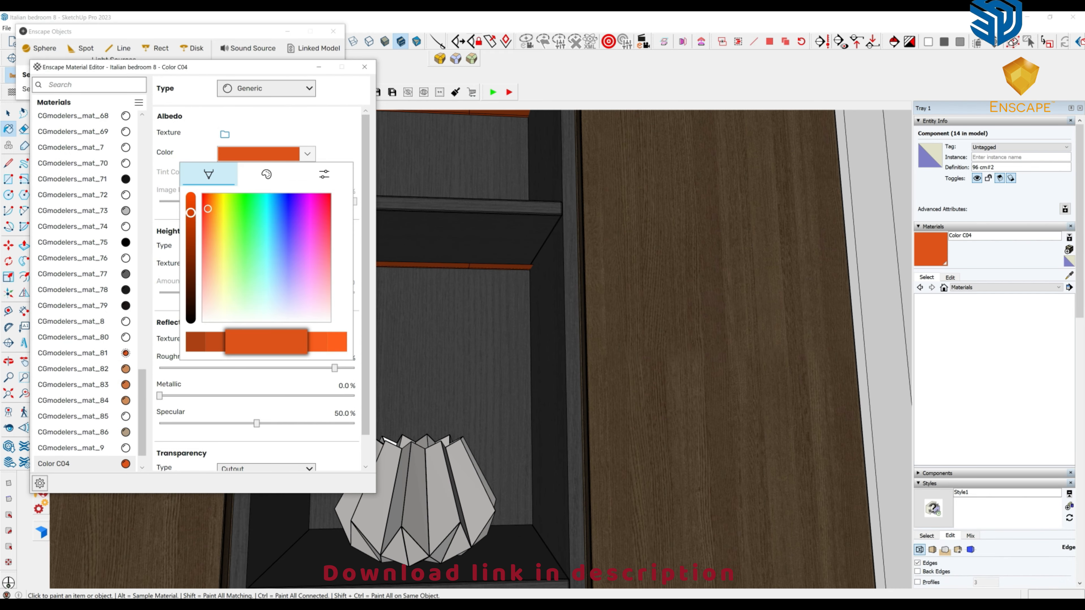
click(324, 174)
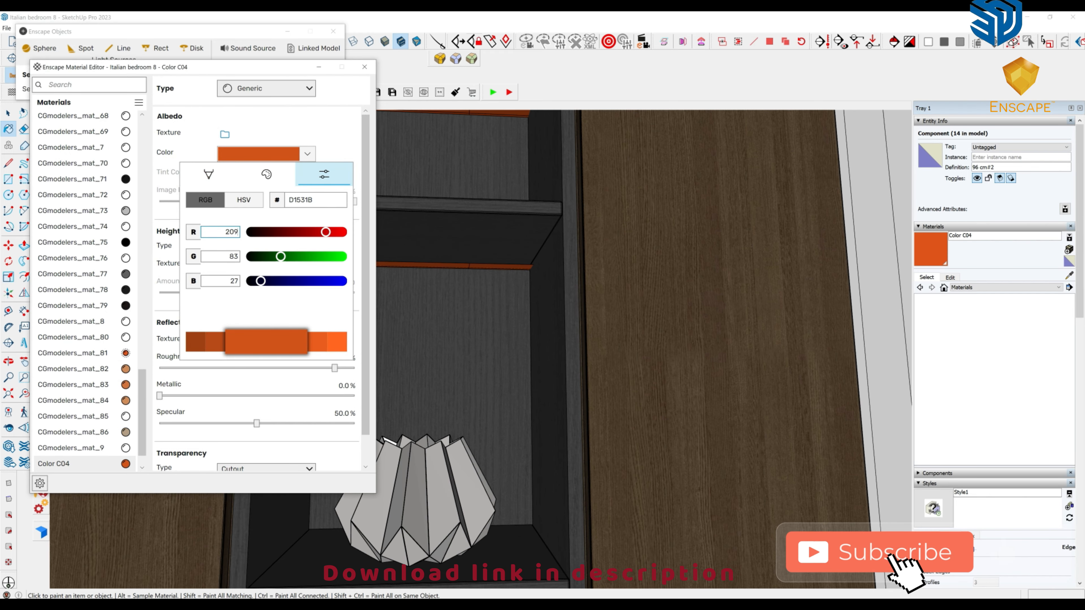
key(Tab)
text(13)
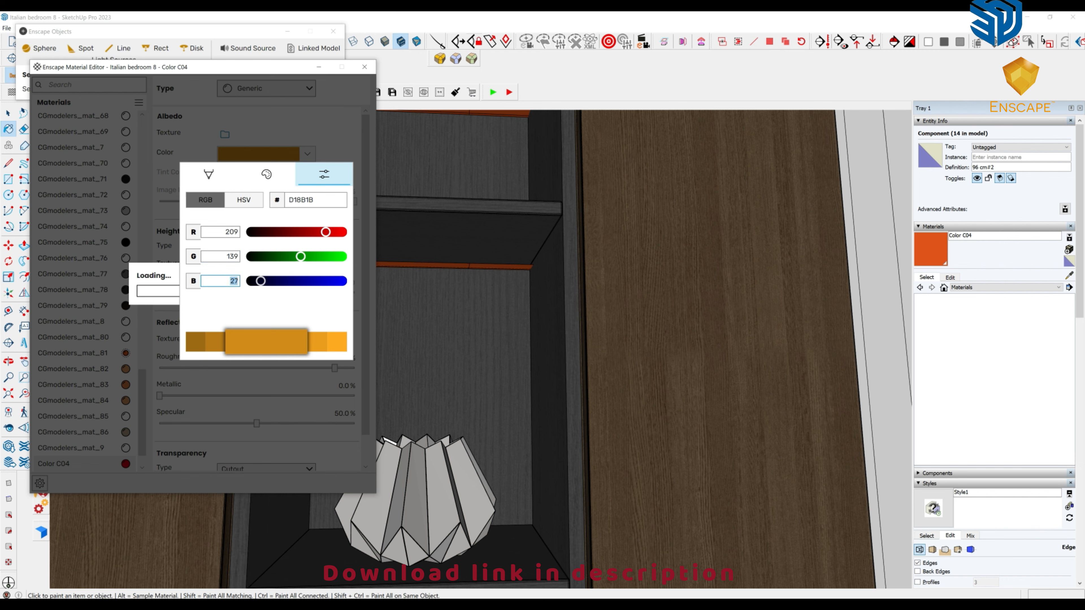
key(Return)
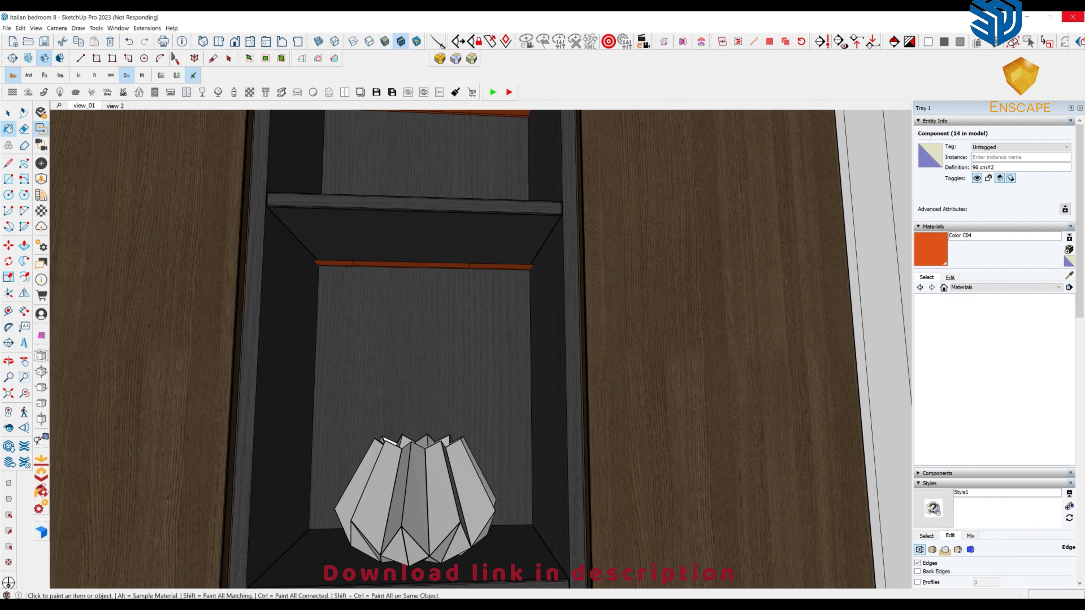
click(365, 66)
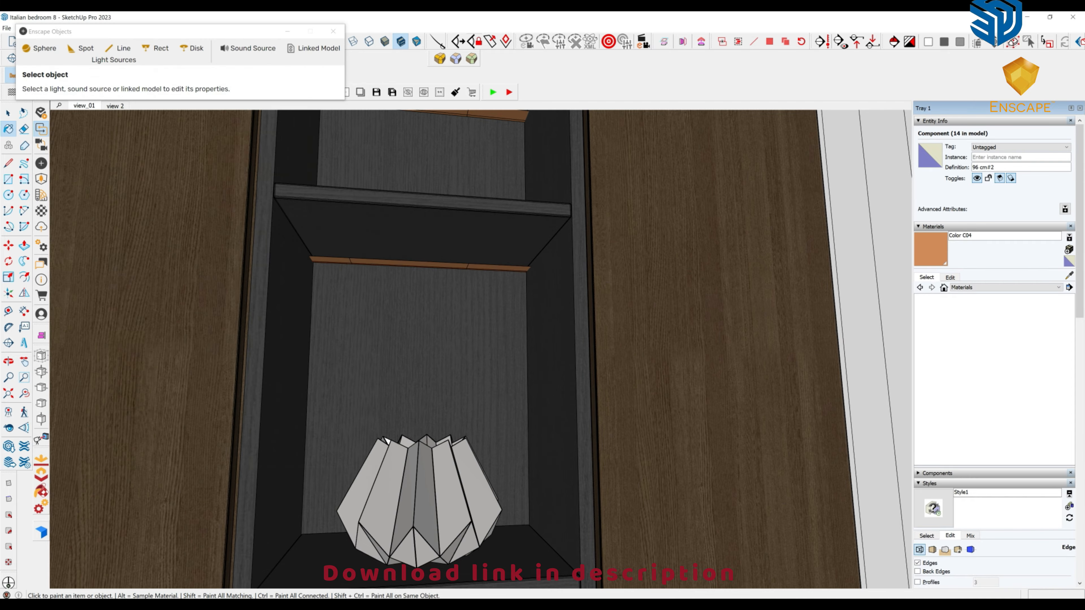
Step: Examine the recoloured light strips in both shelf niches starting from scene view_01
click(85, 106)
scroll(428, 325, down, 6)
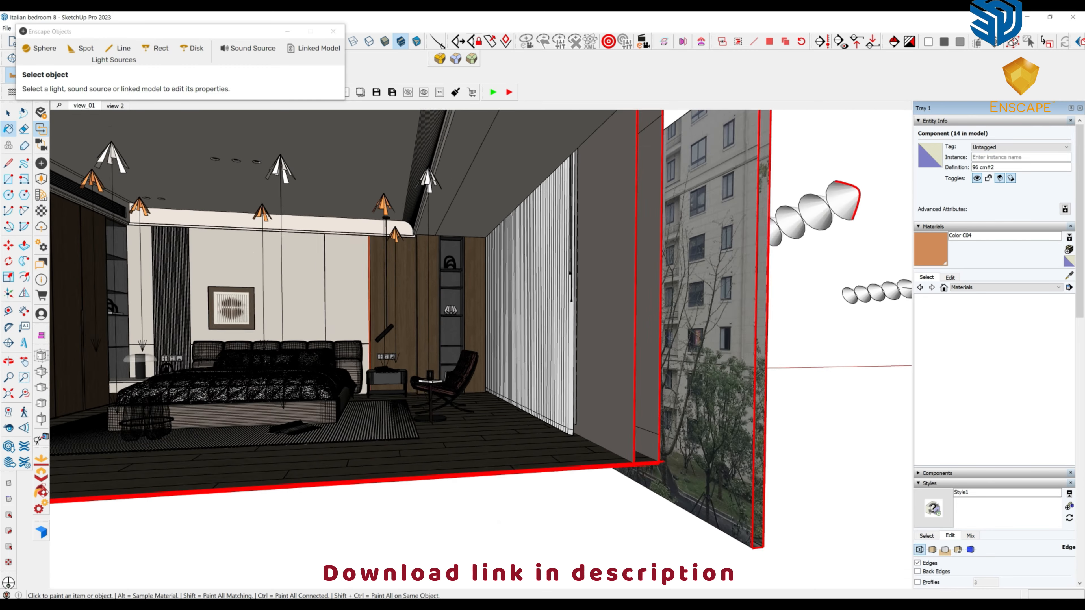
scroll(299, 307, up, 5)
middle_drag(385, 325, 427, 299)
key(b)
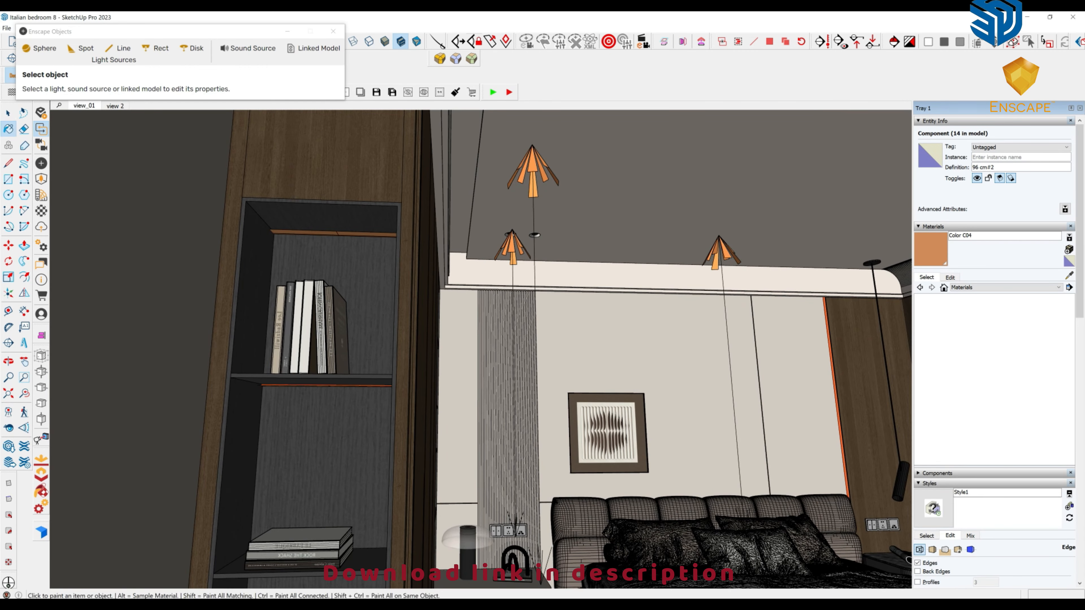
middle_drag(470, 342, 769, 348)
scroll(598, 308, up, 6)
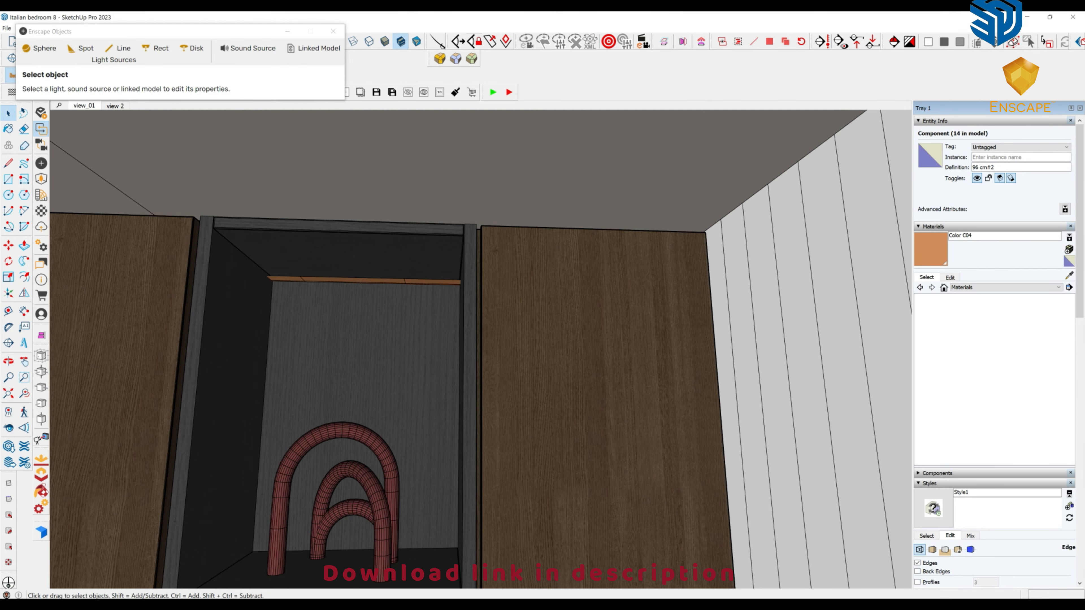
click(350, 605)
mouse_move(297, 564)
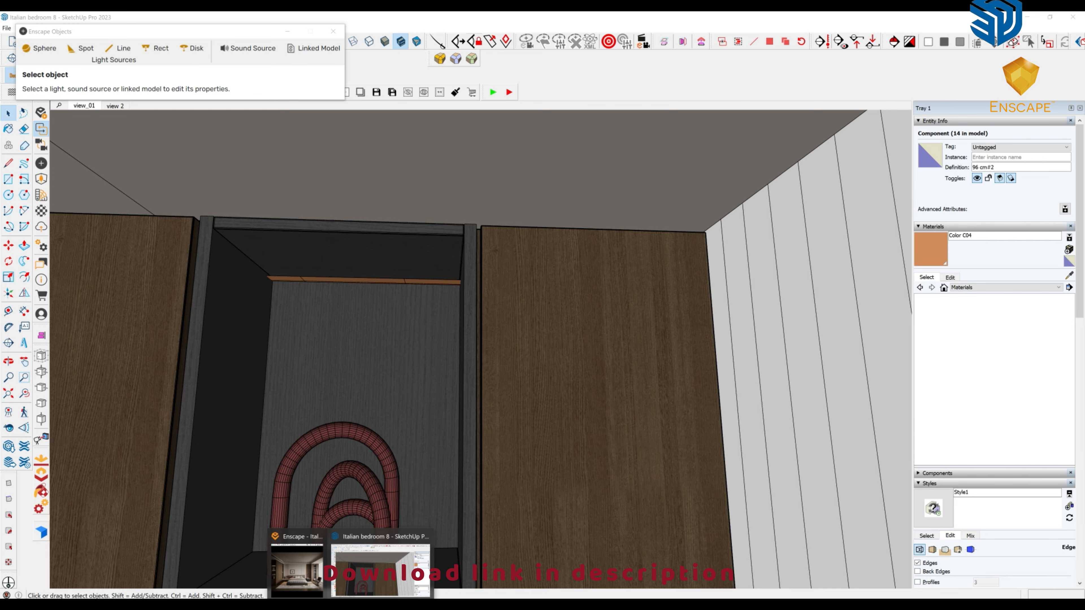
click(380, 569)
Step: Inspect a rectangular light inside the top strip of the curtain-side niche, closing its properties and the open groups again
scroll(401, 299, up, 2)
double_click(443, 280)
click(443, 281)
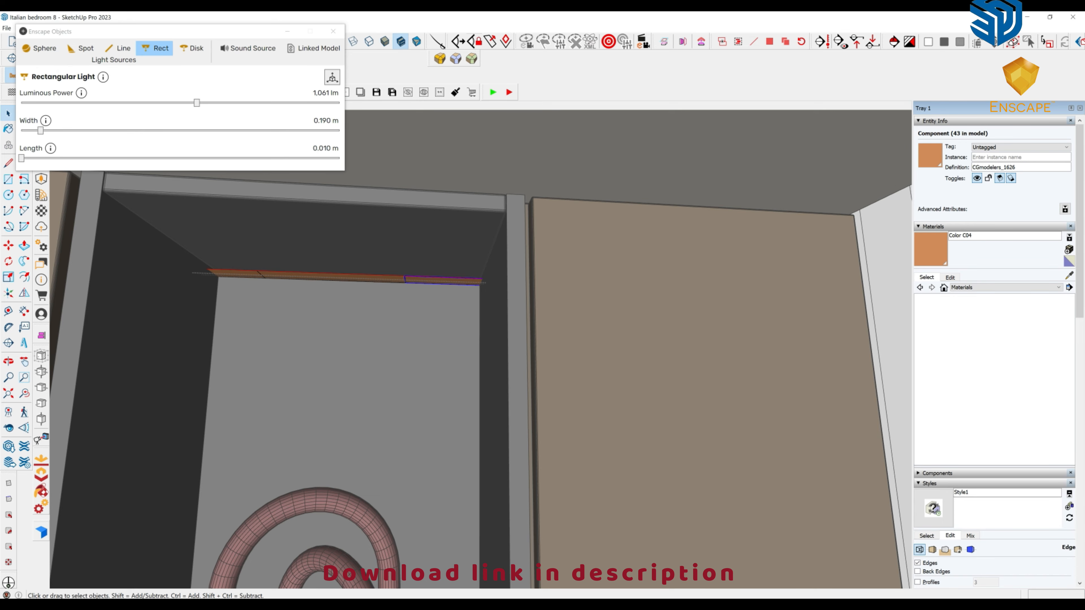
click(333, 31)
right_click(422, 365)
click(445, 372)
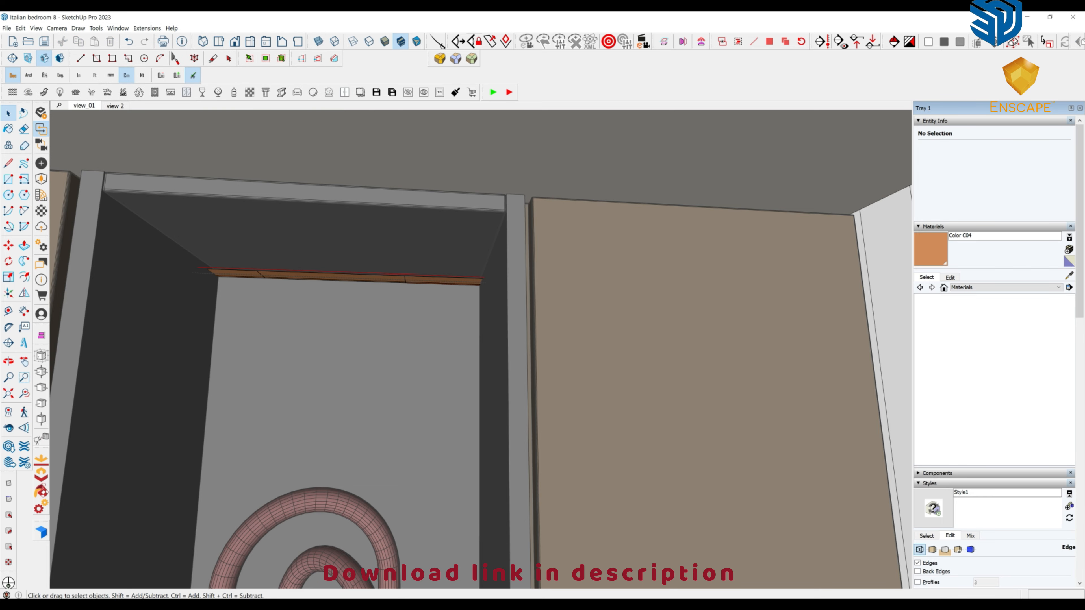
middle_drag(351, 381, 351, 388)
right_click(351, 388)
click(376, 396)
Step: Measure the length of the ceiling edge along the air vent above the wardrobe
scroll(505, 401, down, 6)
middle_drag(504, 402, 631, 404)
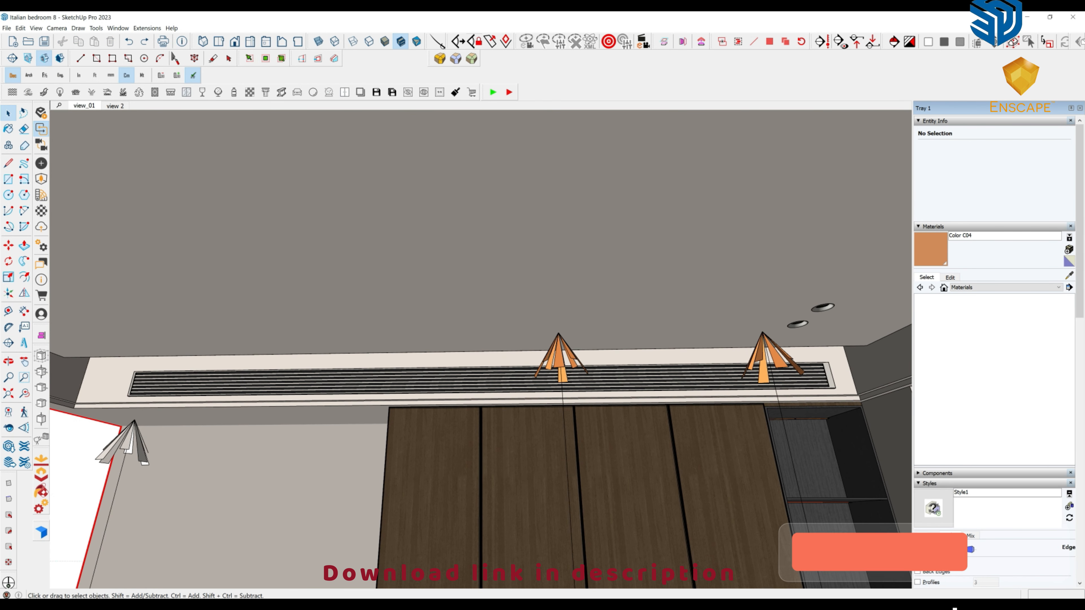
middle_drag(143, 360, 150, 361)
key(t)
scroll(145, 350, down, 1)
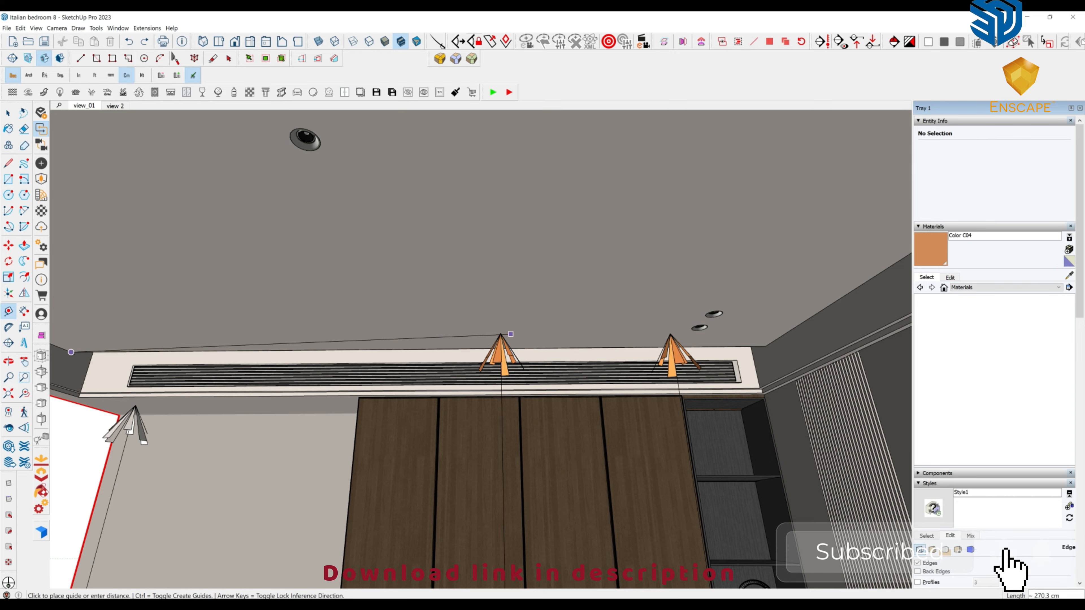
scroll(649, 347, down, 2)
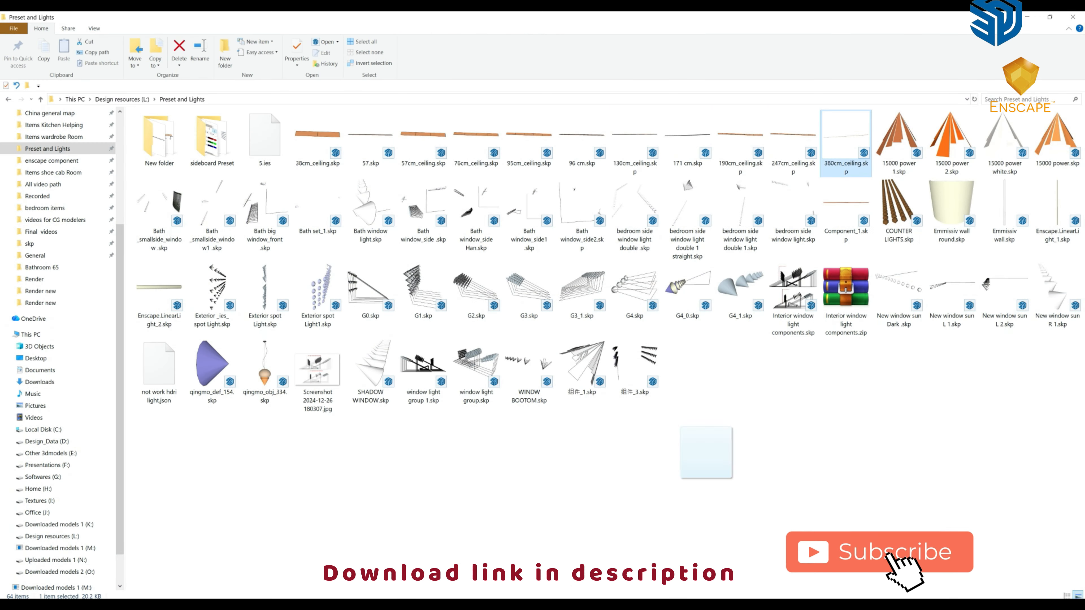
Step: Insert the 380cm_ceiling.skp light strip into the room and rotate it in the horizontal plane
mouse_move(707, 477)
mouse_down()
mouse_move(398, 596)
mouse_move(366, 596)
mouse_move(214, 442)
mouse_up()
middle_drag(214, 442, 227, 466)
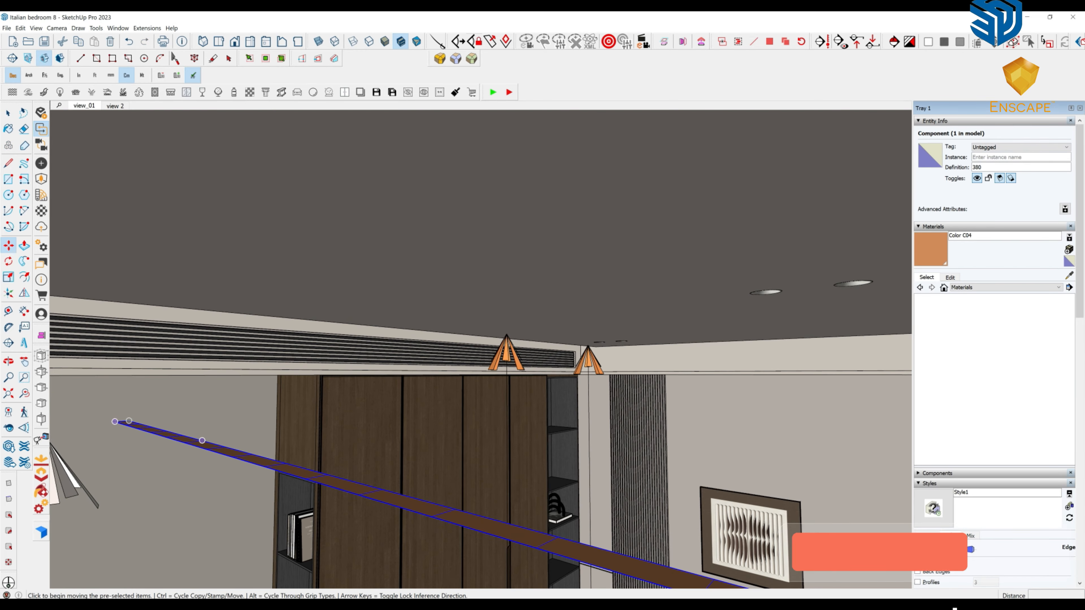
middle_drag(139, 424, 163, 476)
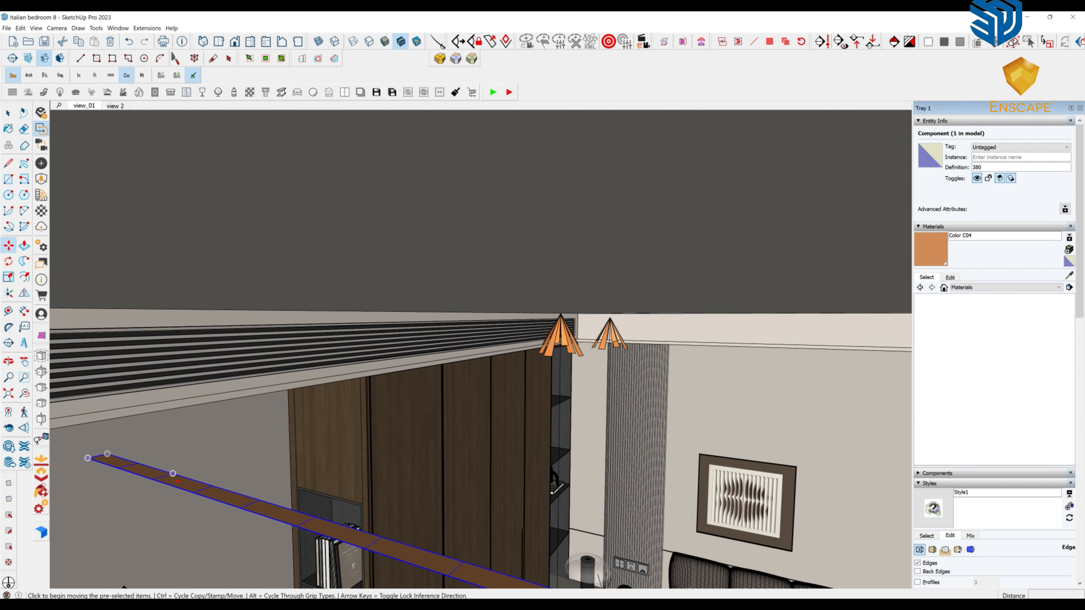
shift+middle_drag(871, 432, 624, 432)
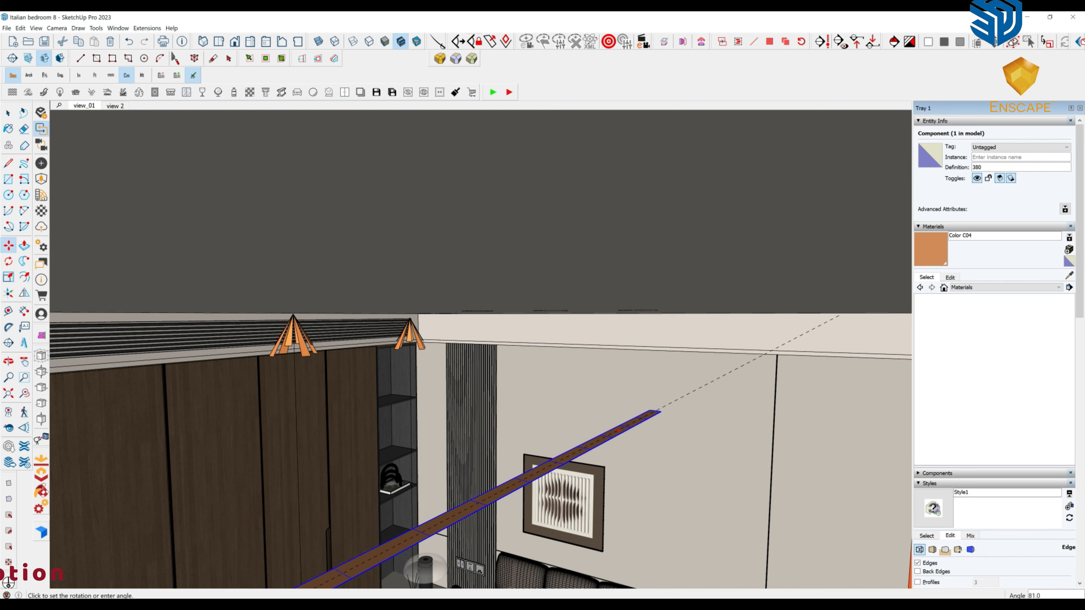
click(618, 431)
middle_drag(513, 437, 349, 426)
Step: Move the 380 cm light strip out of the room into the open space beyond the building's roof
scroll(632, 403, down, 3)
scroll(671, 319, down, 3)
click(671, 319)
scroll(343, 429, up, 3)
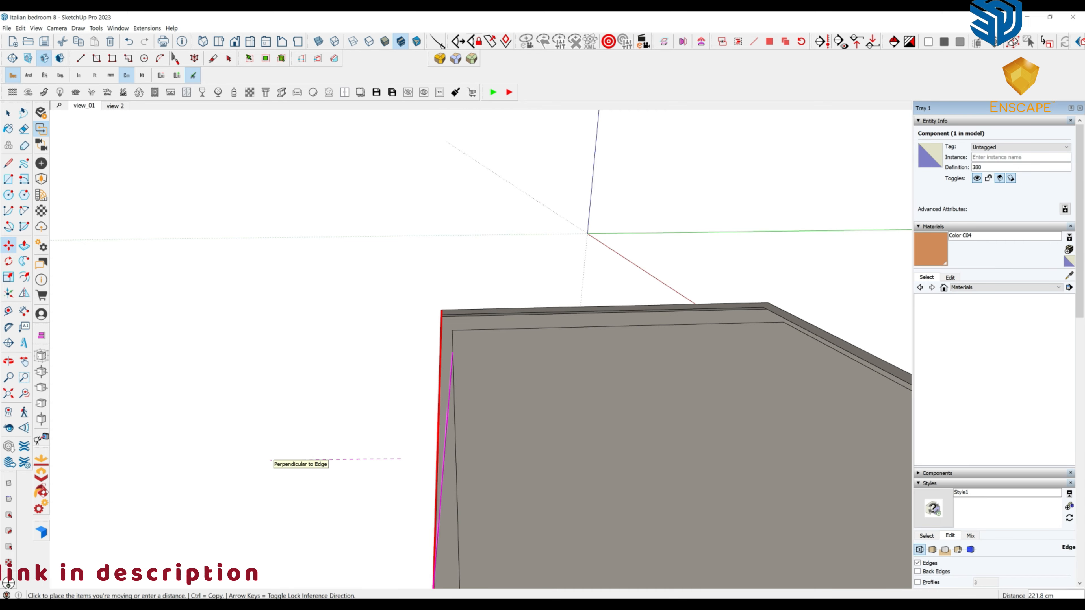
click(558, 265)
Step: Rotate the 380 cm light strip about its midpoint in the open space beside the roof
scroll(543, 266, down, 3)
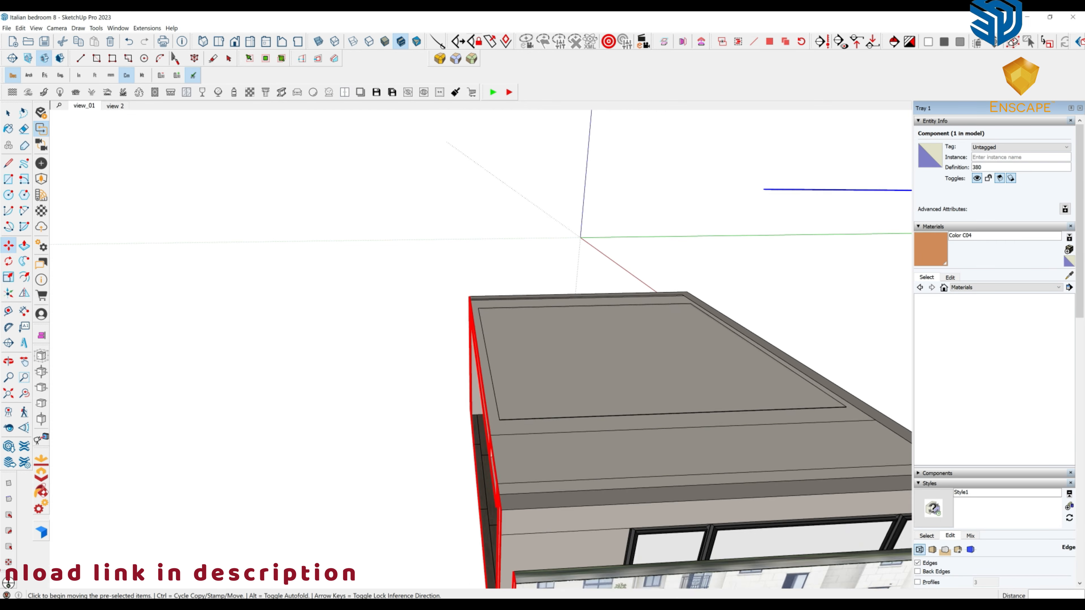
middle_drag(558, 265, 632, 344)
scroll(632, 345, up, 3)
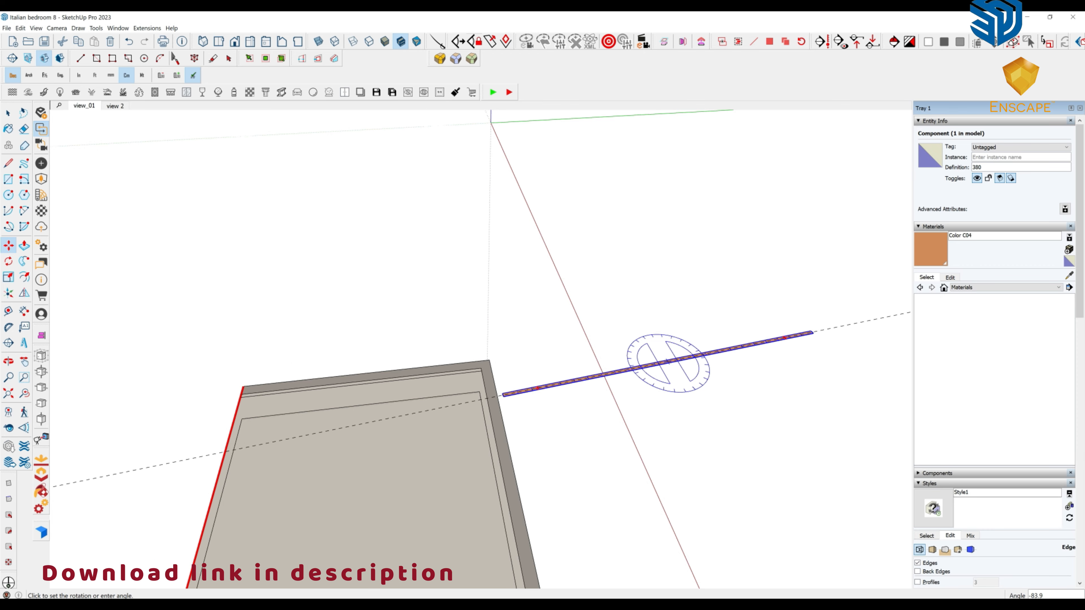
middle_drag(471, 382, 666, 347)
Step: Place the 380 cm light strip in the ceiling recess above the air vent and align it with the recess
scroll(603, 296, up, 2)
scroll(650, 312, up, 3)
scroll(640, 296, down, 3)
scroll(666, 406, up, 2)
scroll(543, 331, up, 3)
scroll(619, 346, up, 3)
scroll(611, 350, down, 3)
scroll(598, 359, up, 2)
scroll(633, 359, up, 5)
click(679, 347)
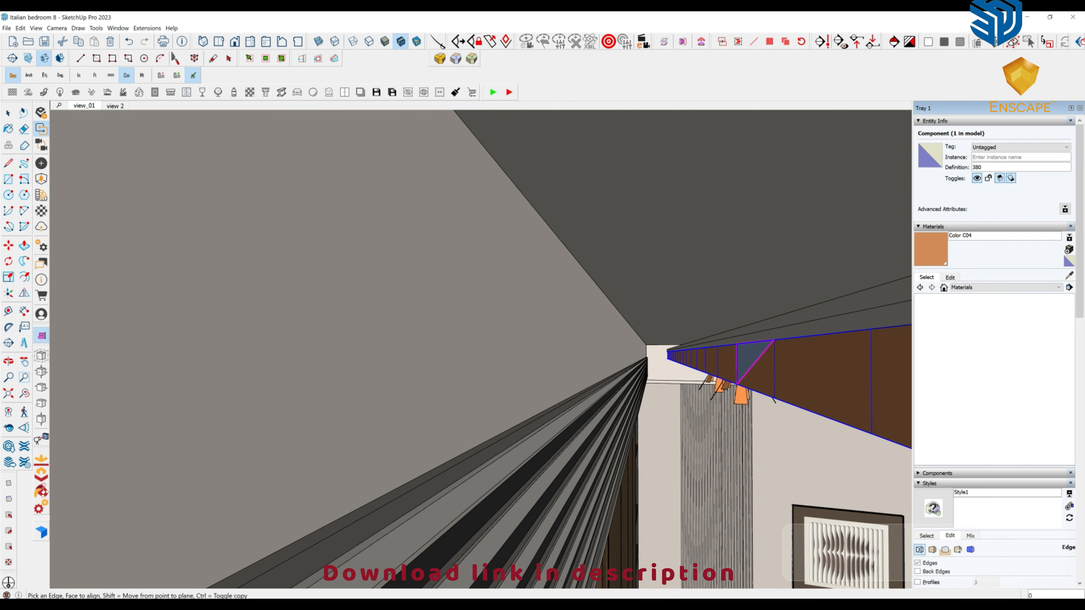
click(752, 355)
middle_drag(748, 354, 782, 299)
Step: Inspect the placement of the 380 cm light strip inside the ceiling recess above the air vent
key(space)
double_click(779, 295)
click(778, 295)
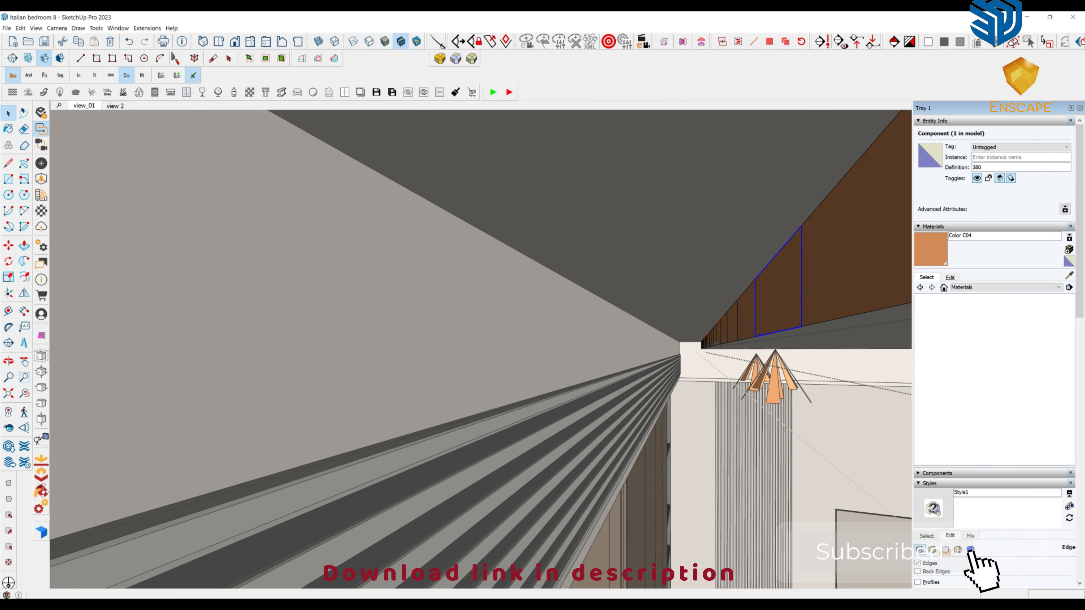
click(778, 295)
key(Escape)
middle_drag(683, 342, 299, 350)
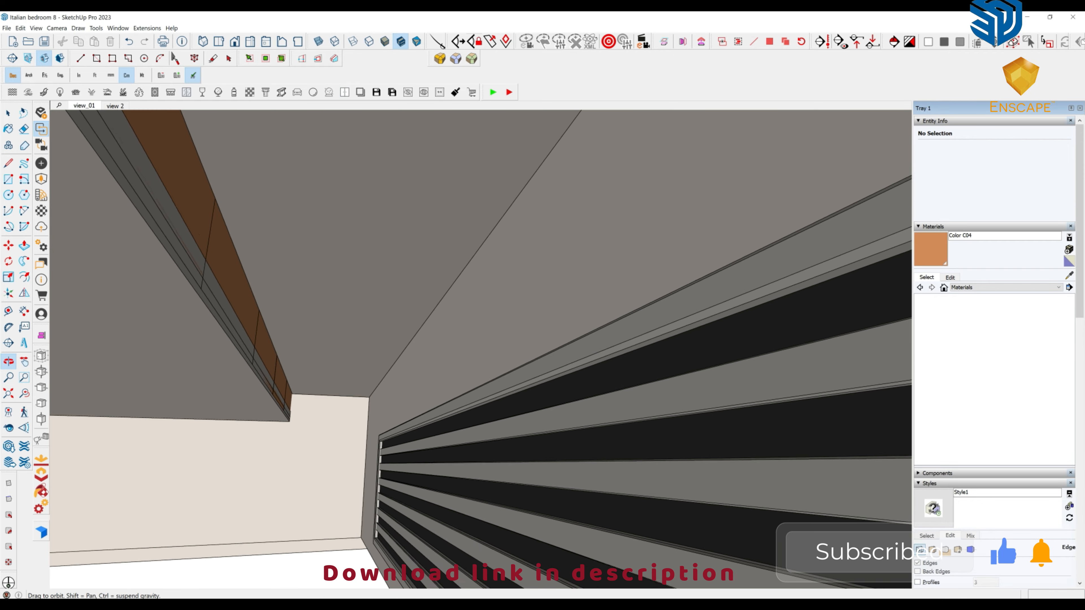
middle_drag(470, 350, 713, 346)
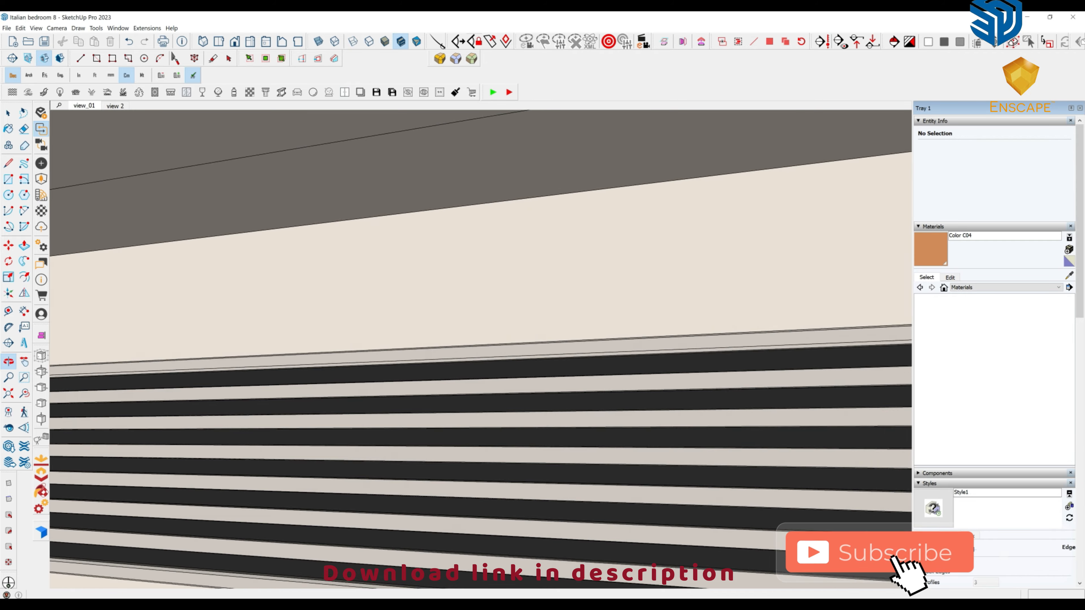
scroll(470, 376, down, 7)
middle_drag(470, 376, 705, 364)
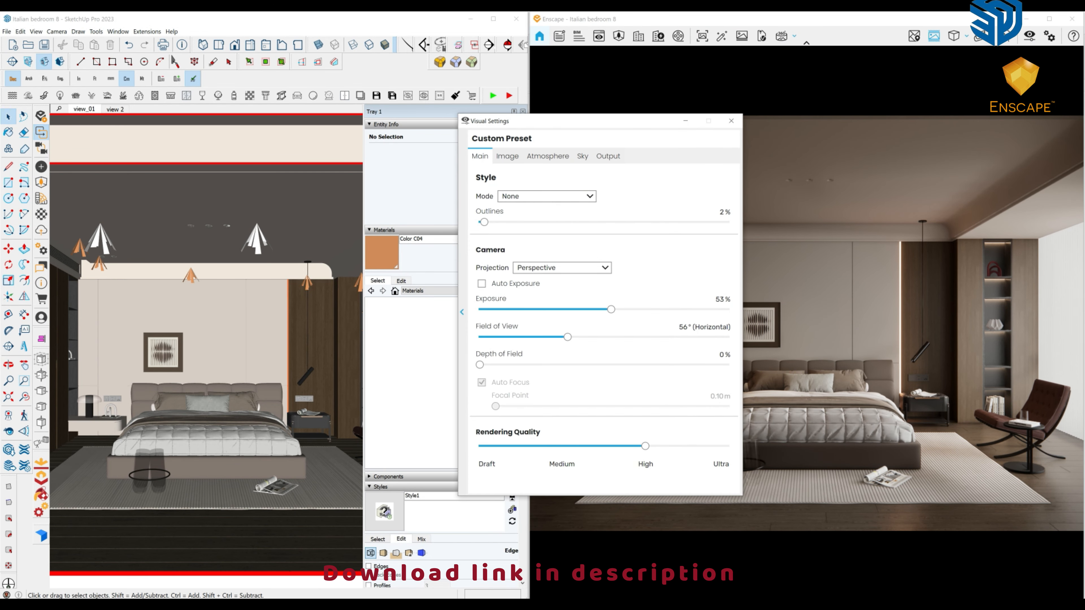
Step: Set the camera exposure to 55 % in the Enscape visual settings and close them
drag(611, 309, 615, 310)
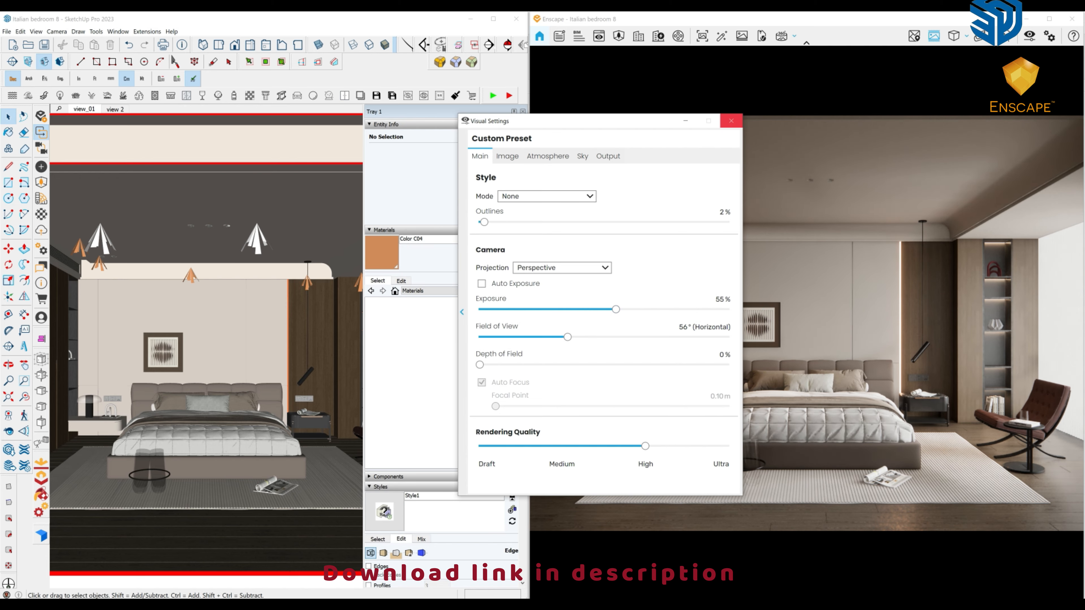
click(731, 121)
Step: Examine the air vent's material CGmodelers_mat_7 in the Enscape Material Editor
scroll(207, 310, down, 4)
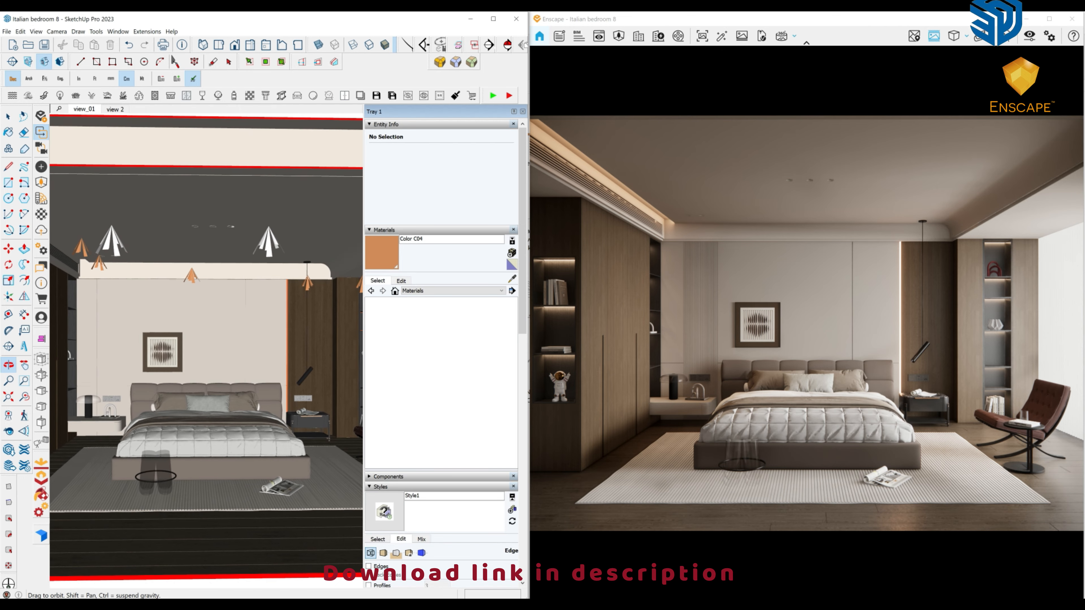
mouse_move(207, 310)
middle_down()
mouse_move(201, 291)
mouse_move(179, 286)
middle_up()
scroll(201, 290, up, 3)
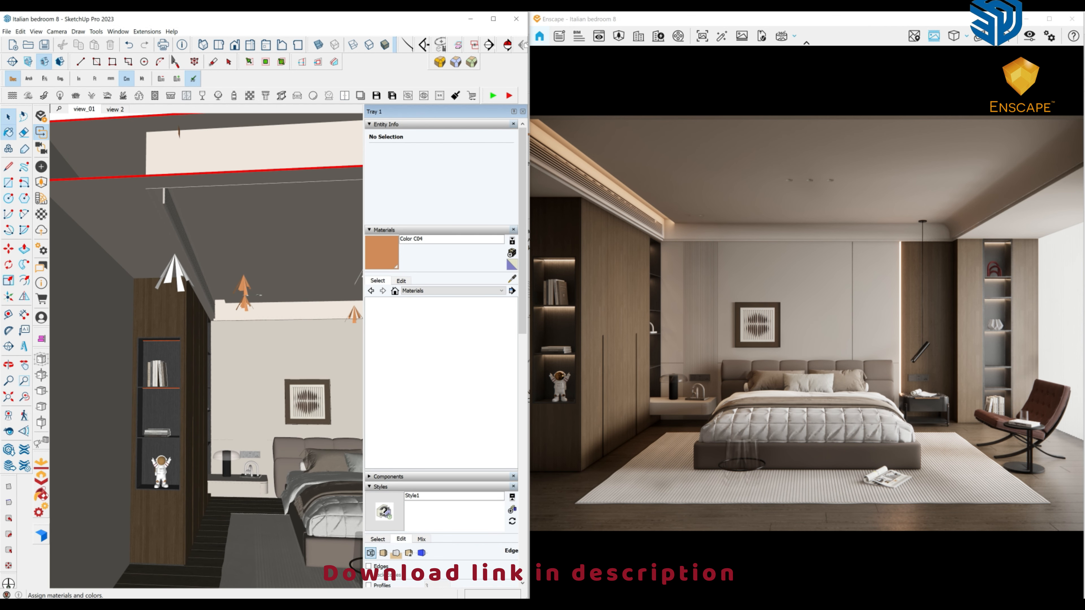
drag(192, 66, 469, 57)
scroll(184, 256, up, 4)
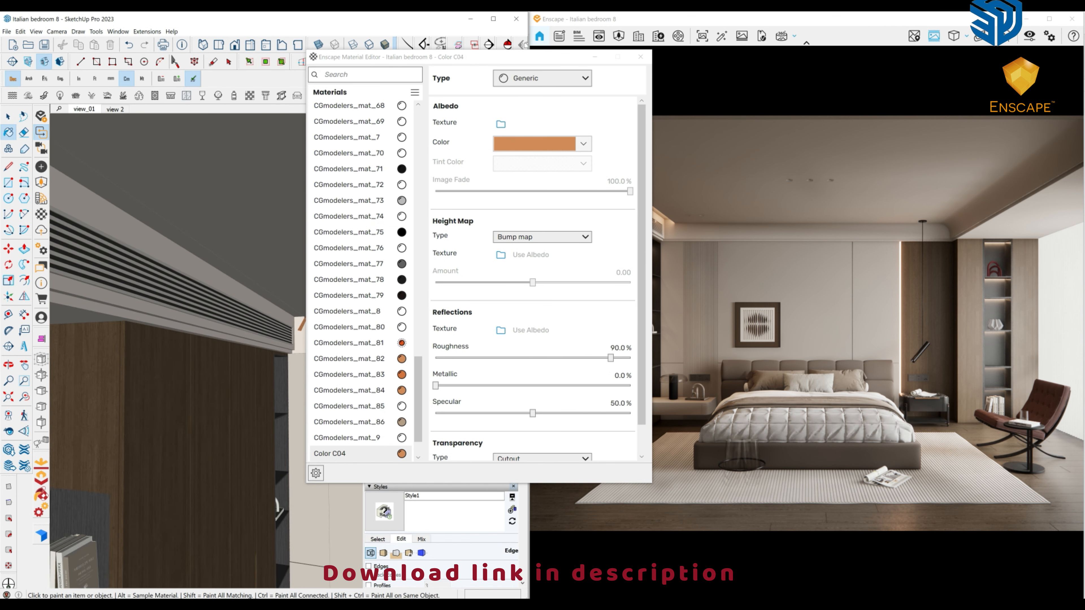
middle_drag(183, 256, 214, 260)
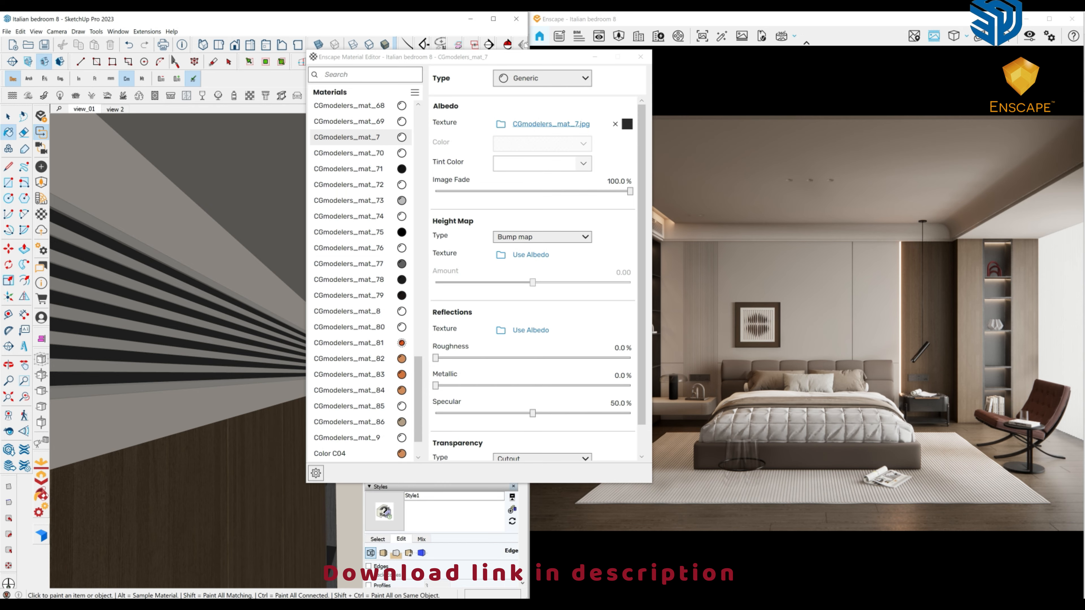
click(641, 56)
Step: Set the ceiling downlight lens material CGmodelers_mat_18 to 48.7 % roughness and the Self-illuminated type in the Enscape Material Editor
scroll(205, 299, down, 3)
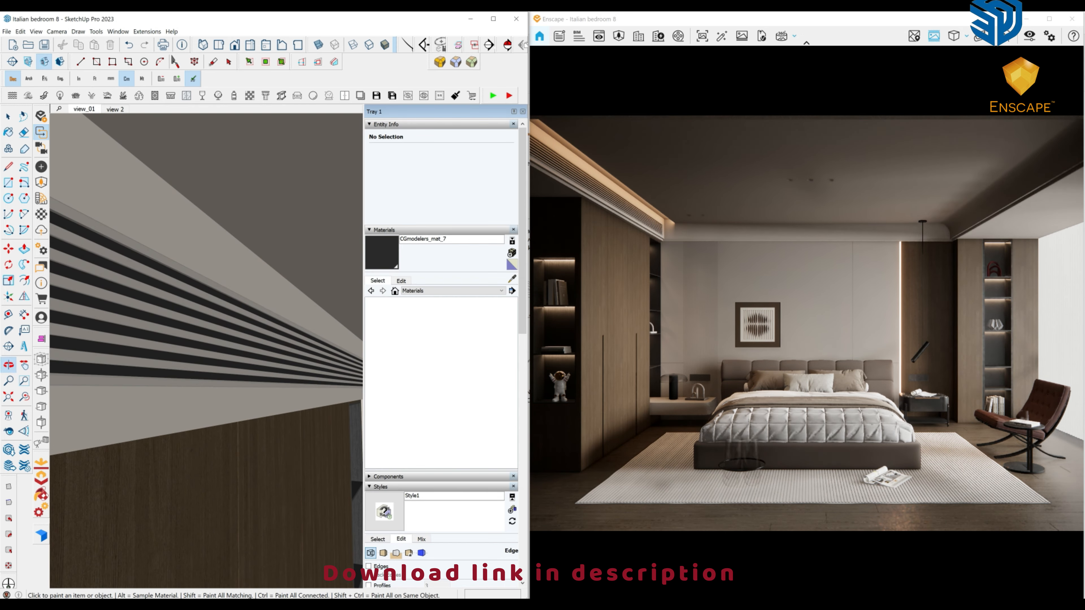
mouse_move(206, 299)
middle_down()
mouse_move(235, 308)
mouse_move(261, 273)
middle_up()
scroll(205, 299, down, 3)
scroll(261, 223, up, 4)
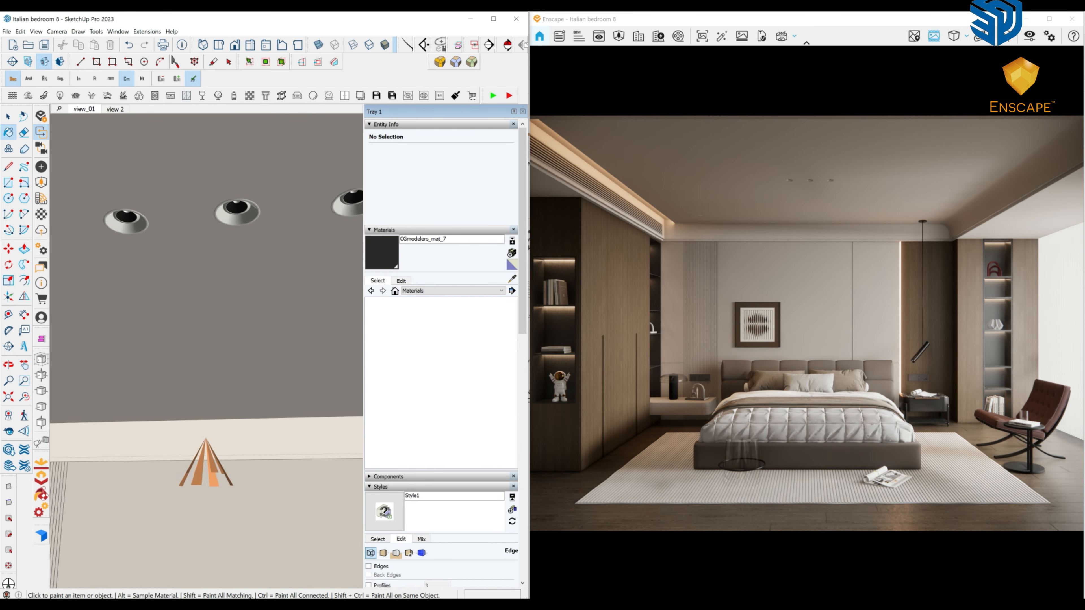
middle_drag(231, 222, 214, 193)
scroll(201, 231, up, 3)
key(b)
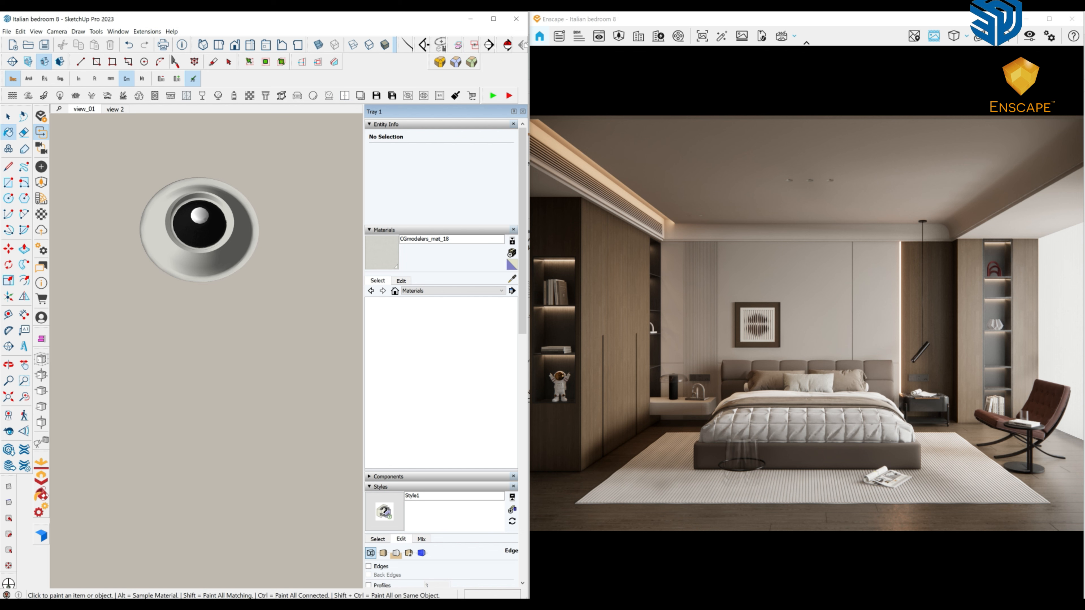
click(41, 214)
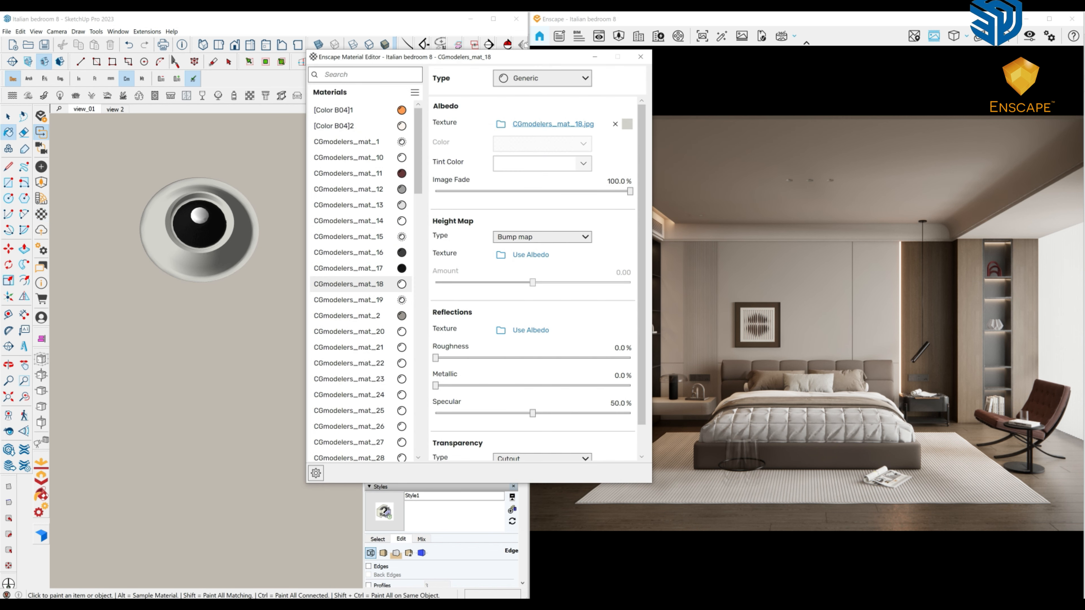
drag(436, 358, 531, 358)
click(542, 78)
click(529, 207)
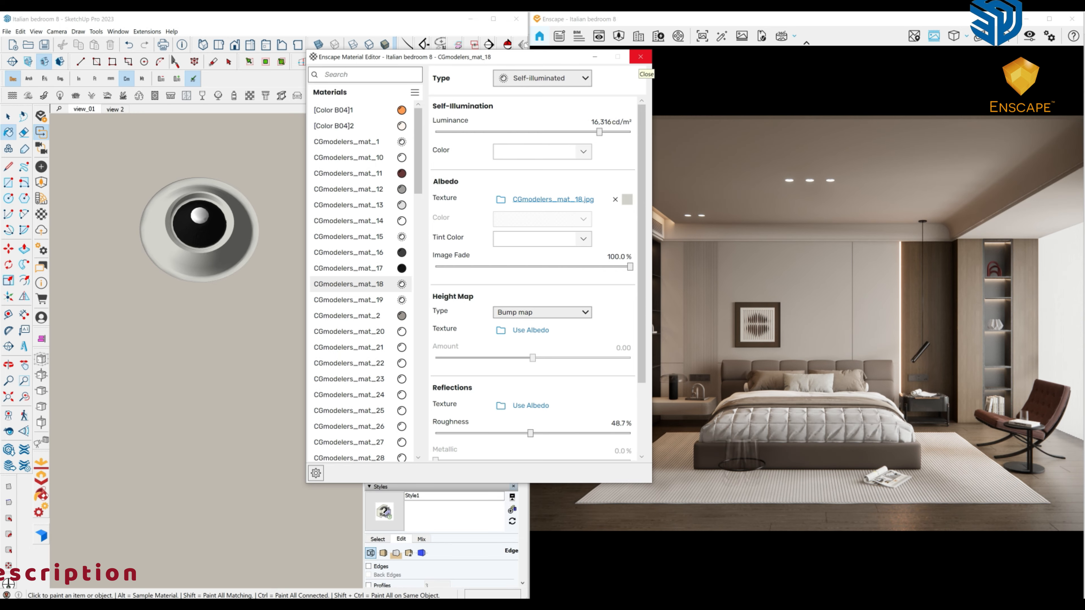
Step: Sample the ceiling material CGmodelers_mat_3 and change its albedo color to a brighter off-white
middle_drag(195, 423, 205, 206)
alt+click(206, 350)
scroll(205, 350, down, 5)
click(582, 144)
click(491, 306)
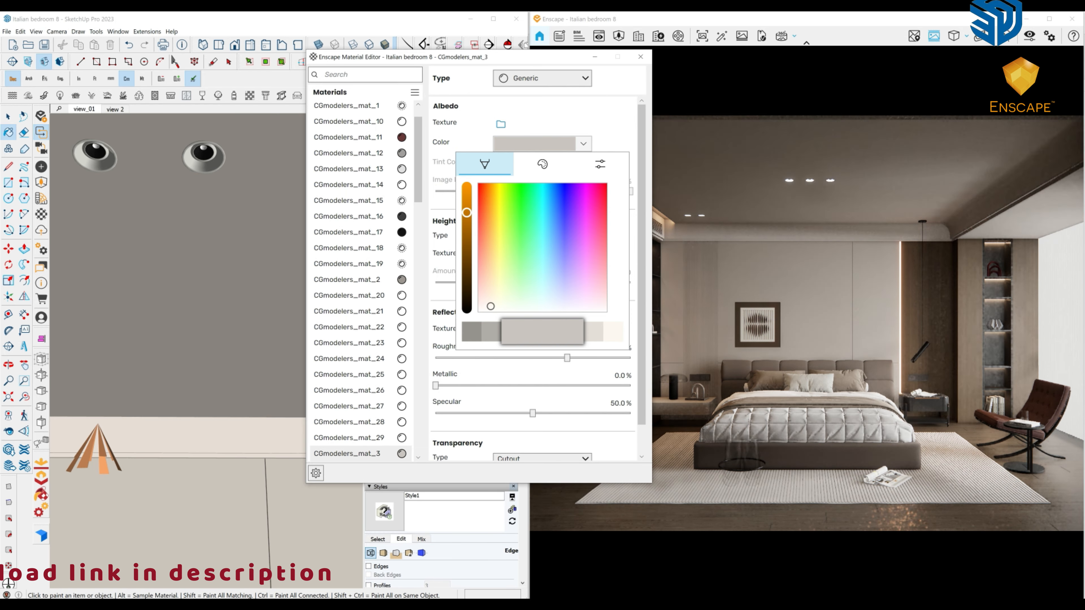
drag(466, 213, 466, 198)
click(490, 308)
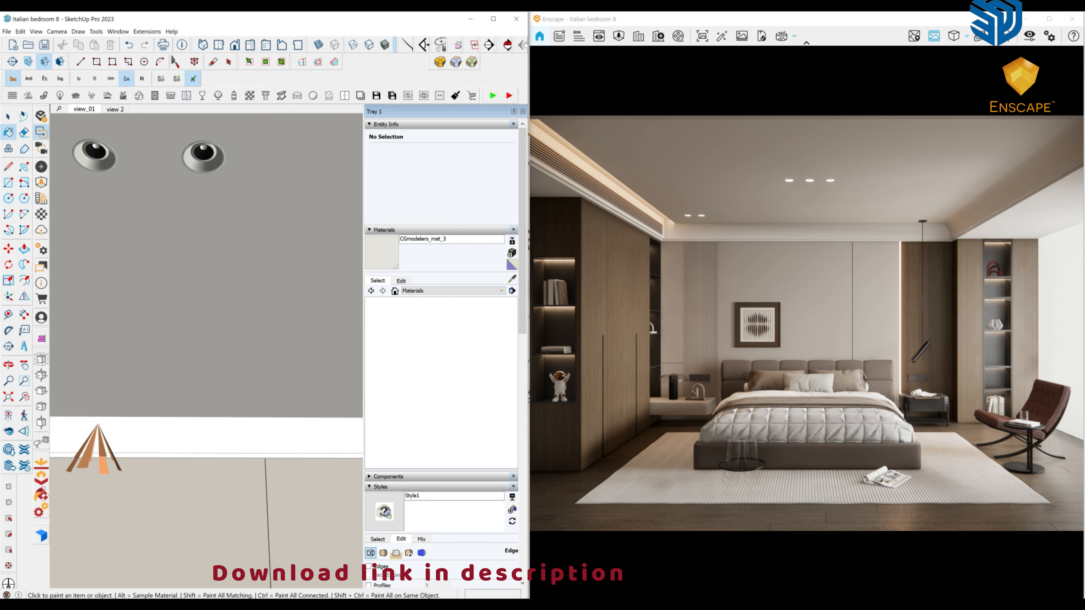
Step: Remove the reflection texture from the bedside lamp's black base material CGmodelers_mat_53 and set its roughness to 28.5 %
scroll(182, 355, down, 3)
middle_drag(182, 299, 182, 351)
scroll(206, 300, down, 2)
middle_drag(207, 299, 207, 325)
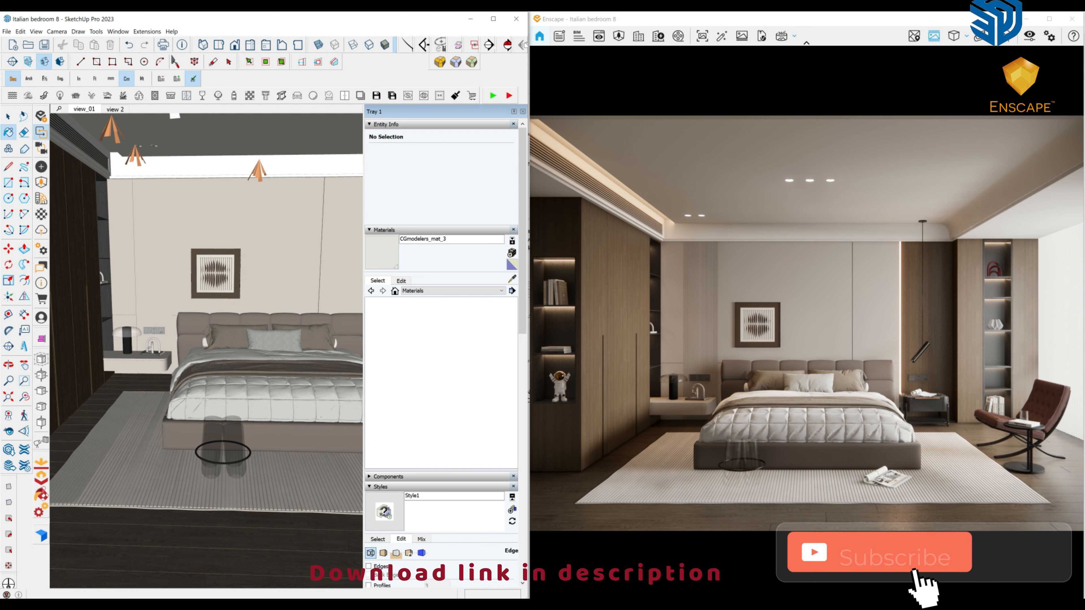
scroll(147, 337, up, 6)
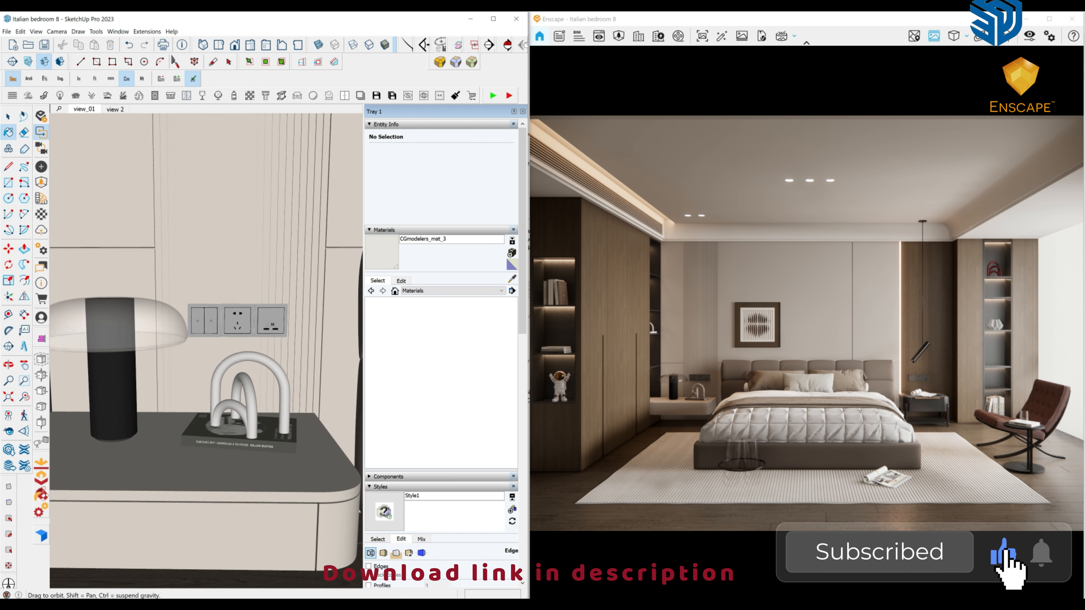
click(41, 214)
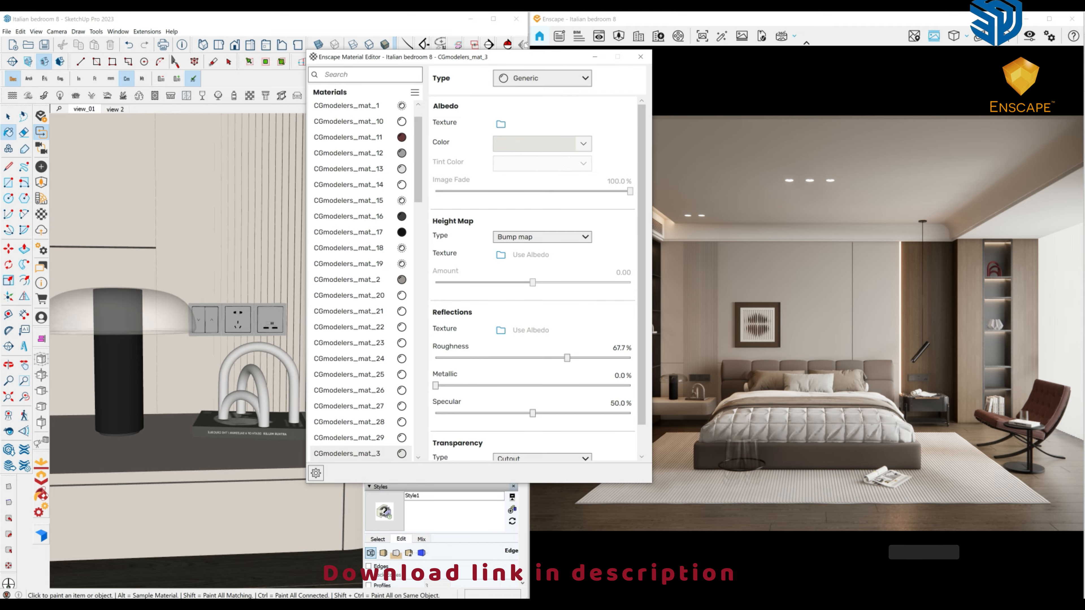
middle_drag(120, 381, 126, 382)
alt+click(122, 383)
click(615, 330)
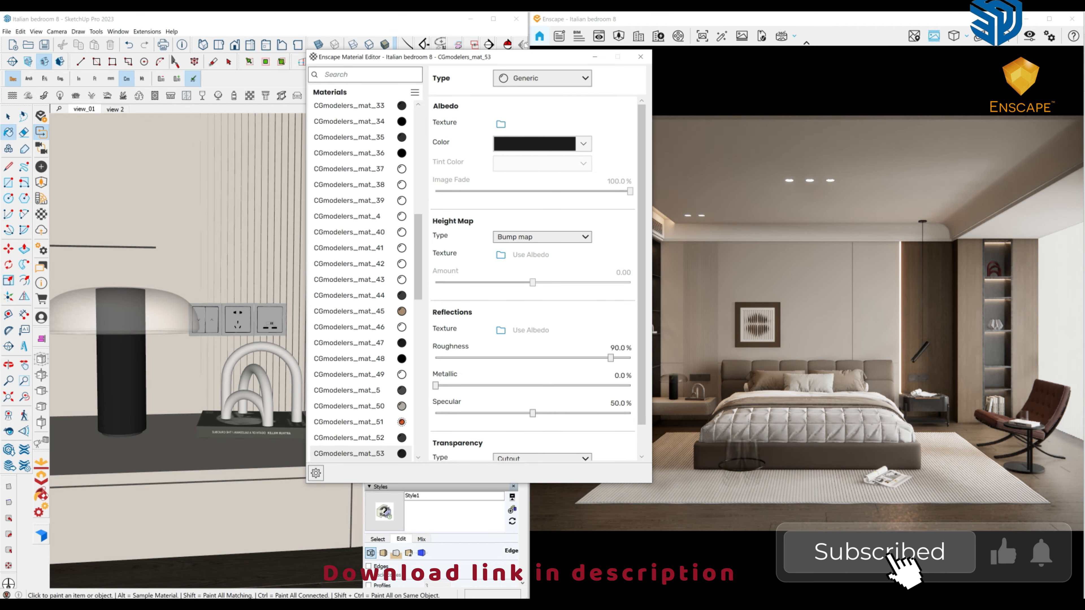
click(491, 358)
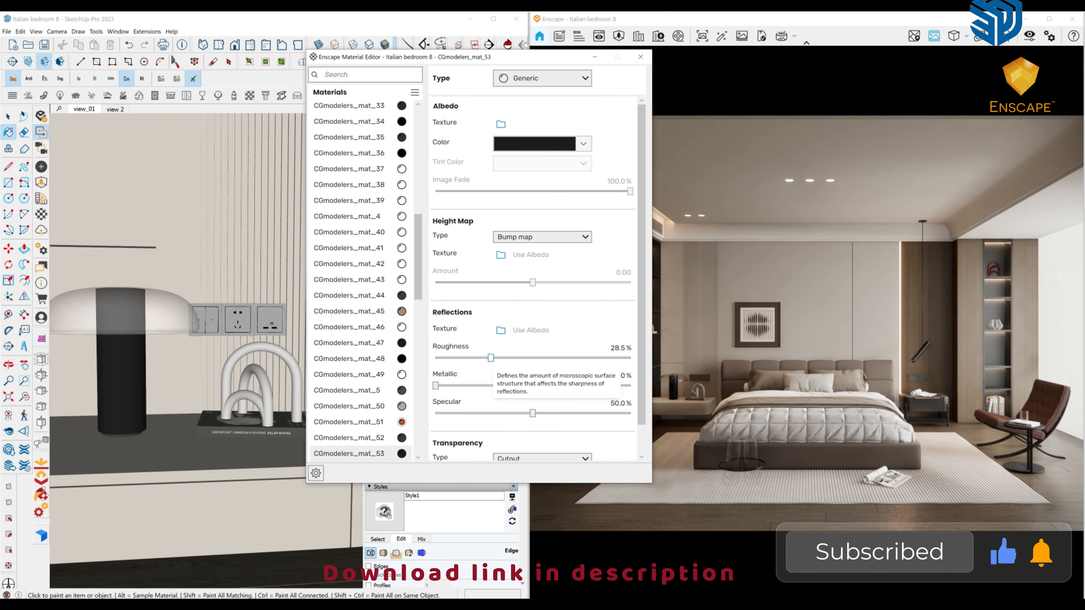
Step: Sample the materials of the wall sockets, bedside decor, nightstand, lamp and wood floor to review their Enscape settings
scroll(178, 351, down, 2)
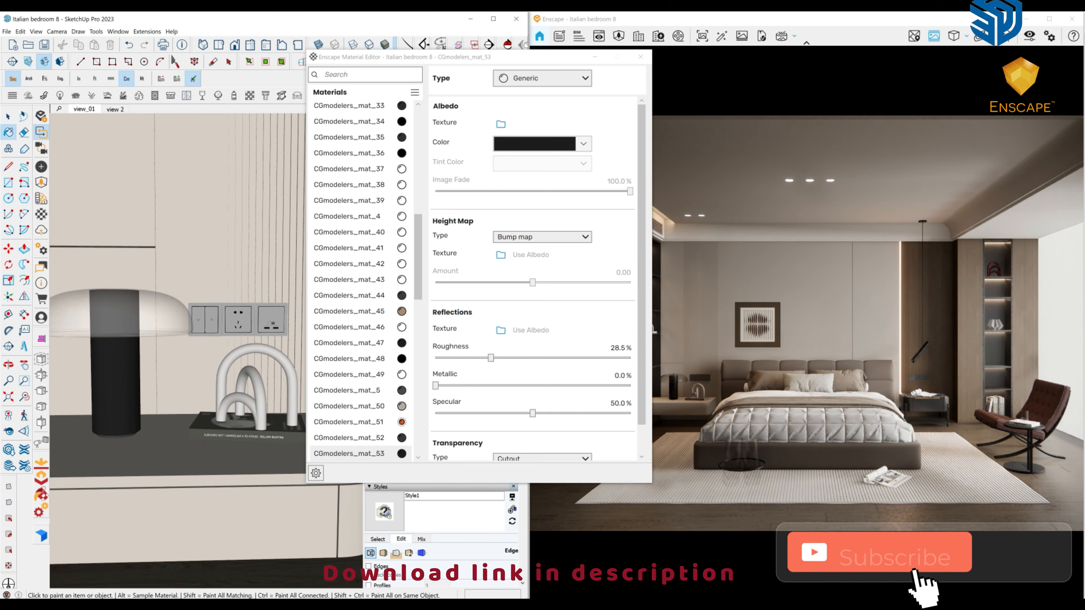
middle_drag(238, 321, 141, 351)
alt+click(141, 352)
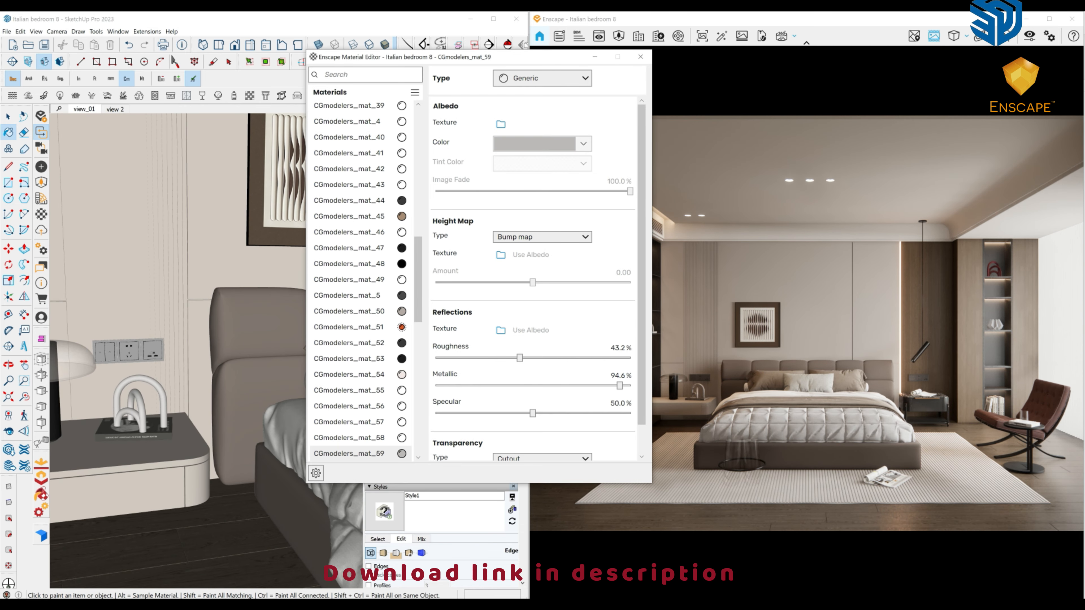
mouse_move(145, 411)
middle_down()
mouse_move(137, 421)
mouse_move(156, 408)
middle_up()
alt+click(128, 432)
alt+click(128, 455)
alt+click(75, 368)
mouse_move(107, 492)
middle_down()
mouse_move(102, 466)
mouse_move(167, 444)
middle_up()
alt+click(167, 445)
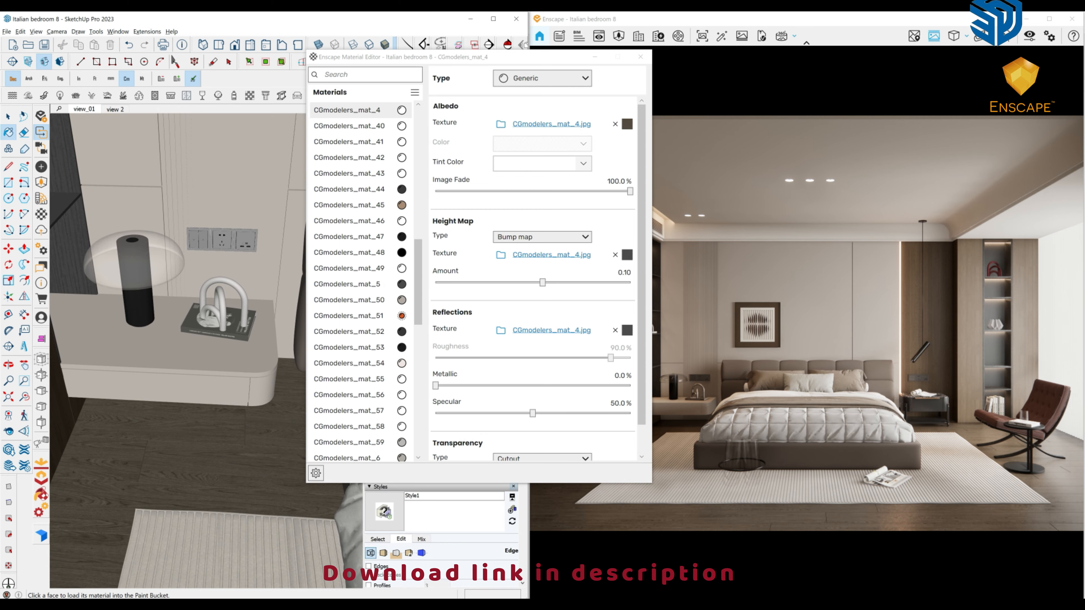
Step: Set the roughness of the dark grey material CGmodelers_mat_5 to 48.4 %
click(347, 284)
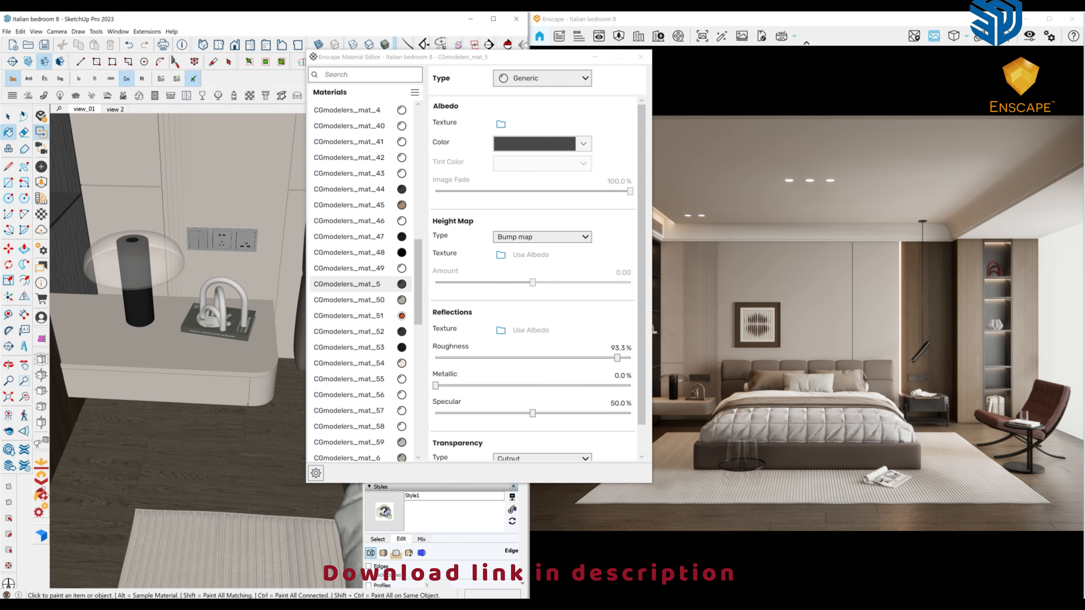
mouse_move(617, 357)
mouse_down()
mouse_move(518, 358)
mouse_move(529, 357)
mouse_up()
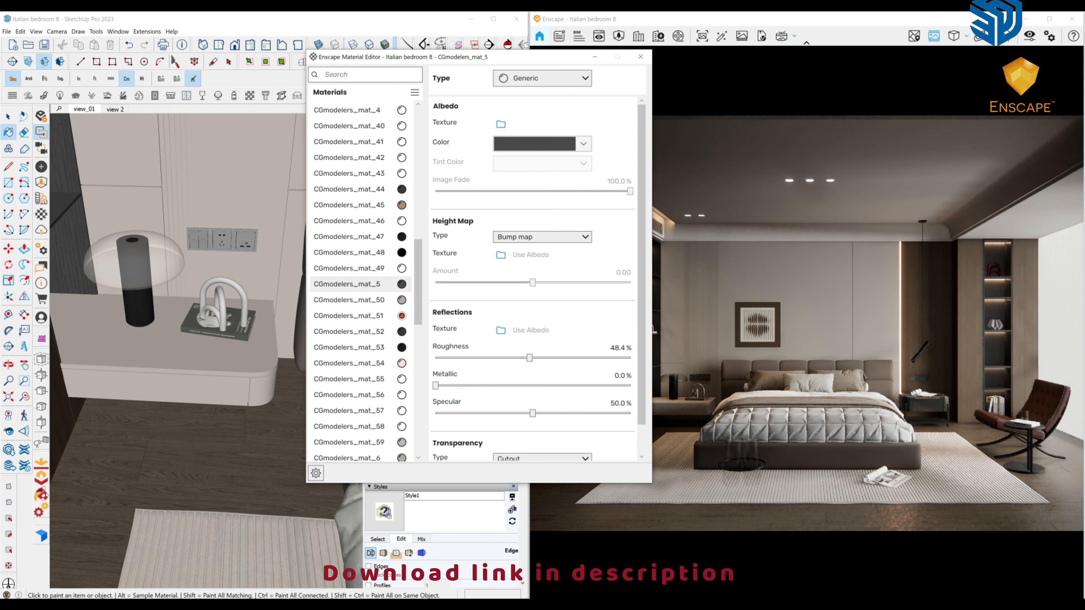
middle_drag(214, 325, 226, 326)
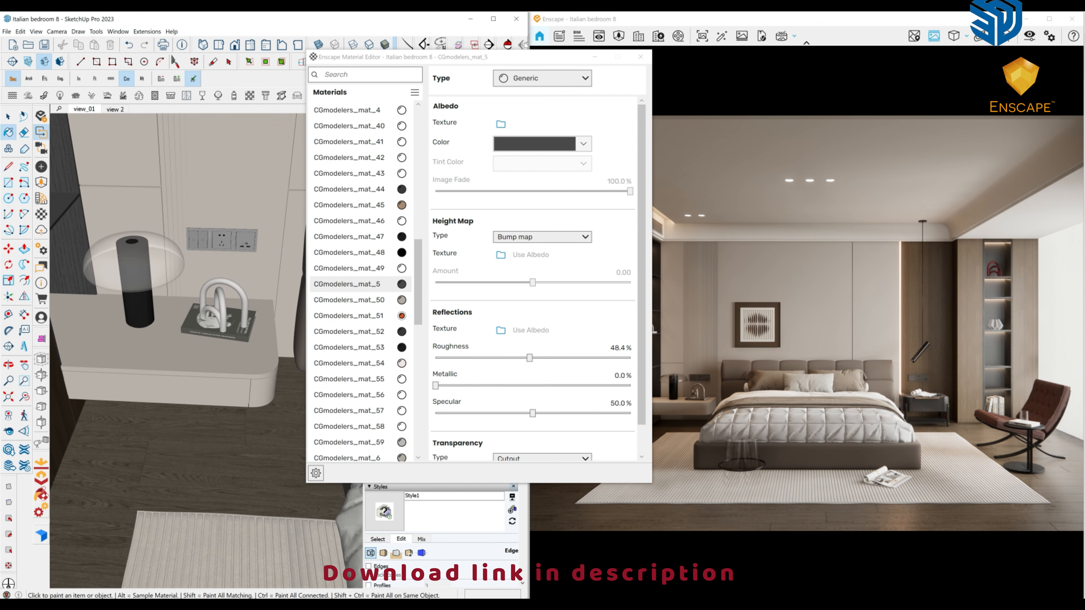
Step: Remove the reflection texture from the wood floor material CGmodelers_mat_4 and set its roughness to 47.5 %
click(347, 110)
click(615, 330)
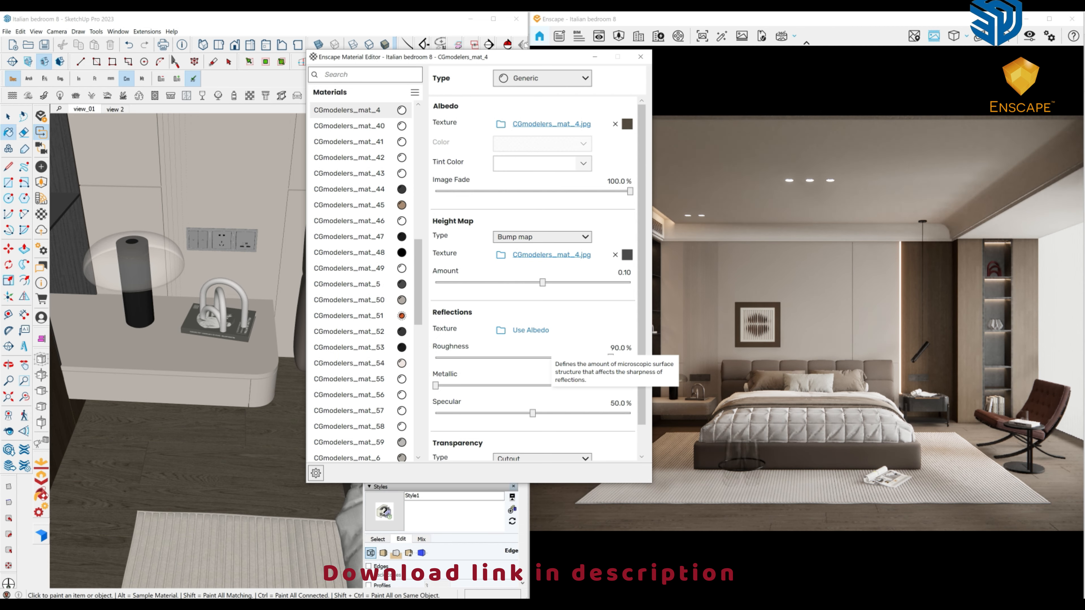
drag(611, 358, 528, 358)
Step: Set the metallic value of the glass side table's ring material CGmodelers_mat_74 to 94.6 % and remove its albedo texture
scroll(99, 359, down, 3)
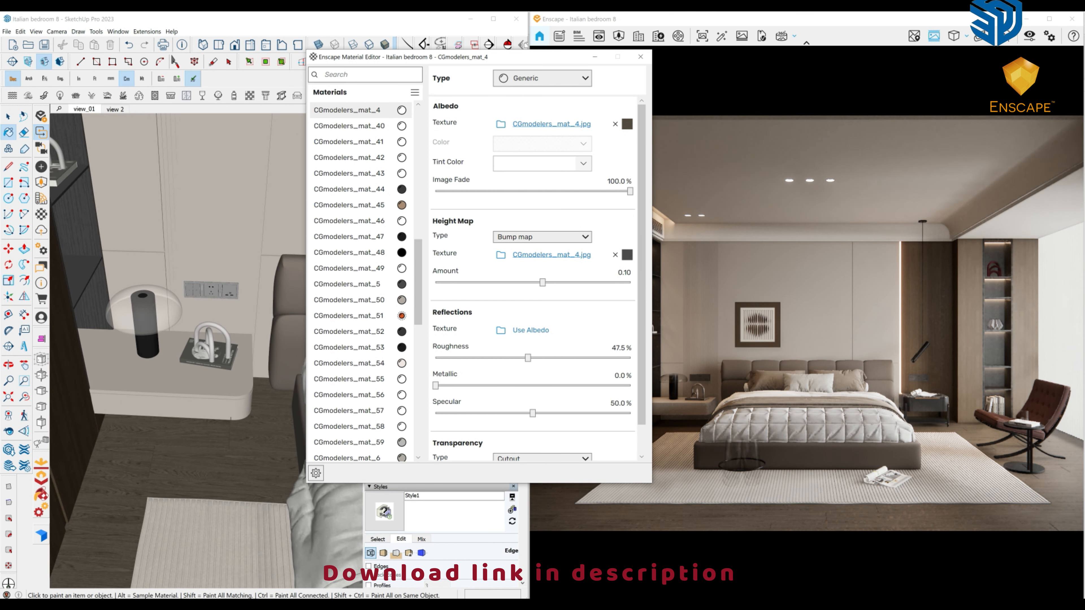
mouse_move(141, 350)
middle_down()
mouse_move(179, 359)
mouse_move(192, 376)
middle_up()
scroll(179, 359, down, 3)
scroll(231, 474, up, 5)
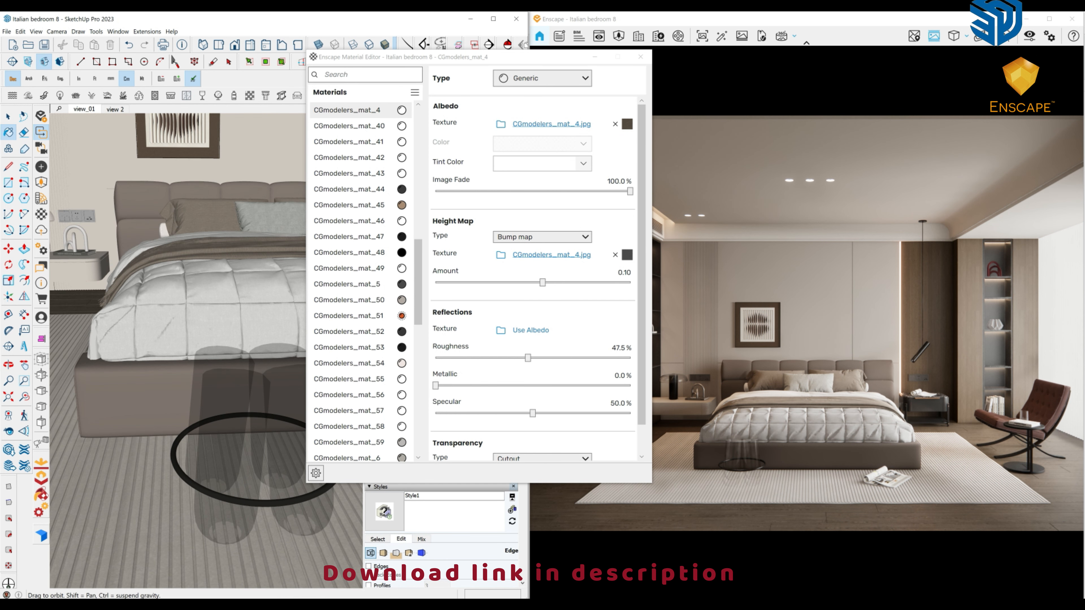
alt+click(231, 499)
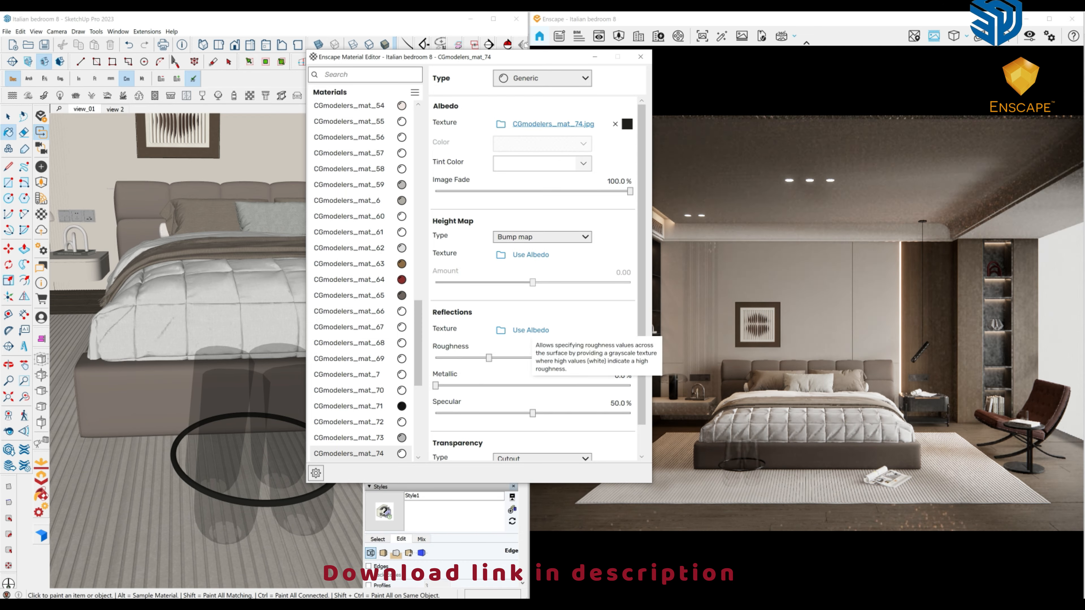
drag(436, 386, 619, 385)
click(615, 125)
Step: Set the albedo color of the glass table's ring material CGmodelers_mat_74 to RGB 183, 148, 111
click(541, 143)
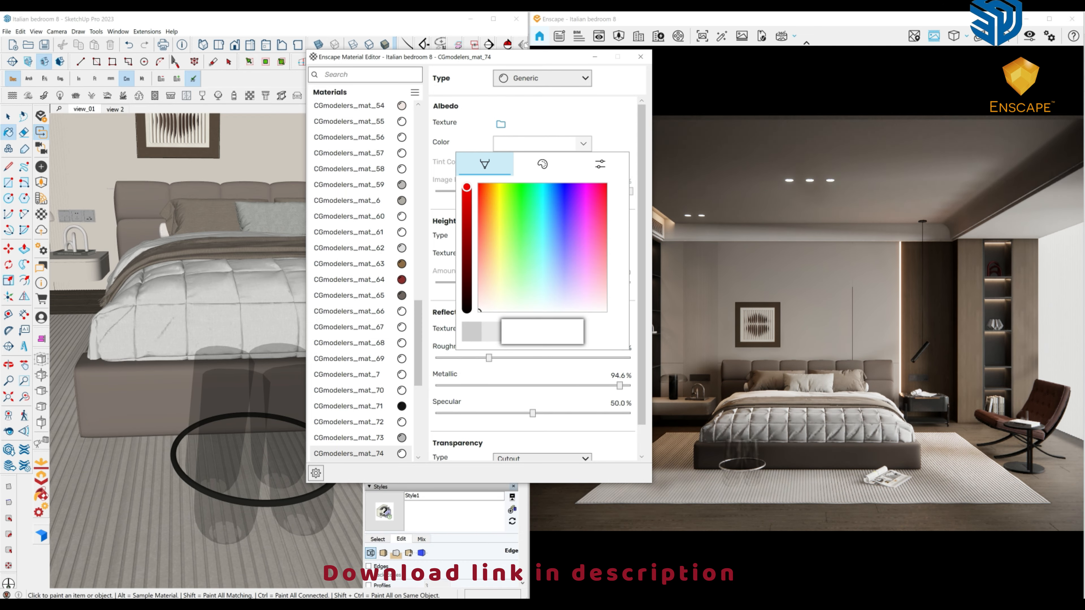
click(600, 163)
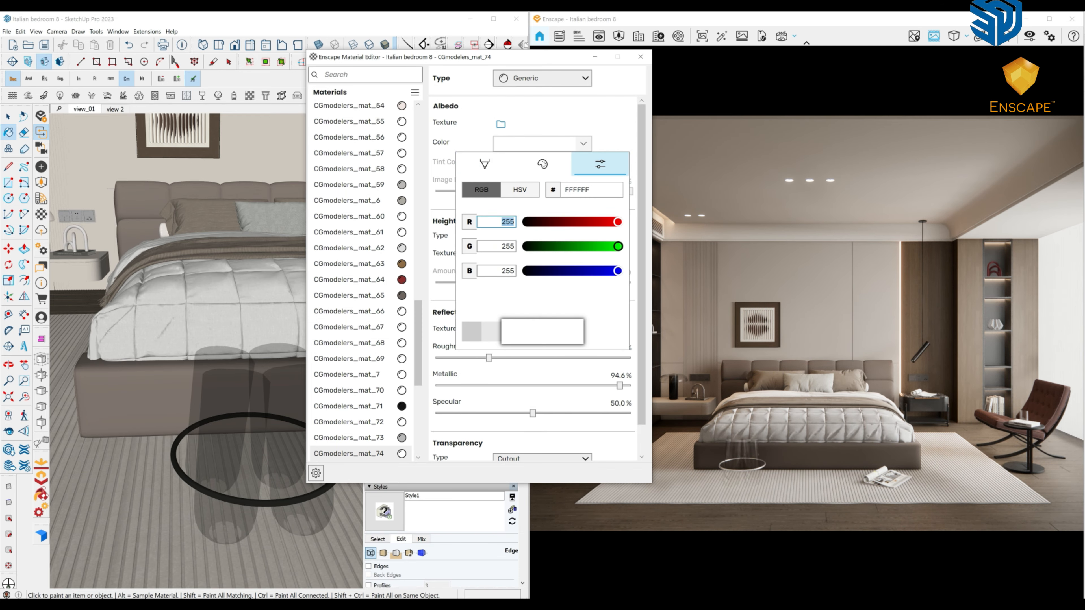
text(2)
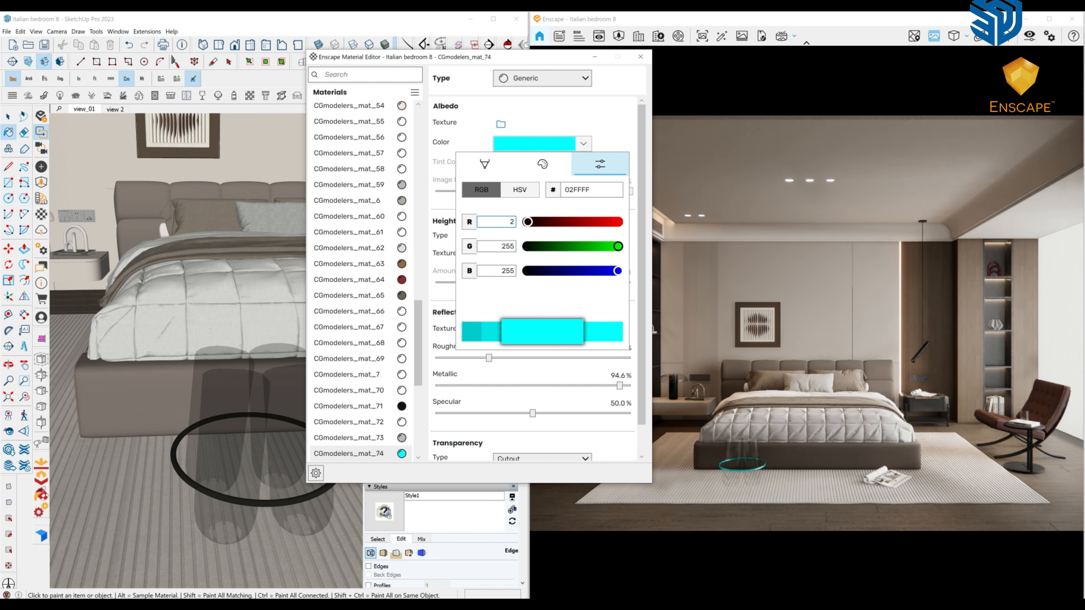
text(13)
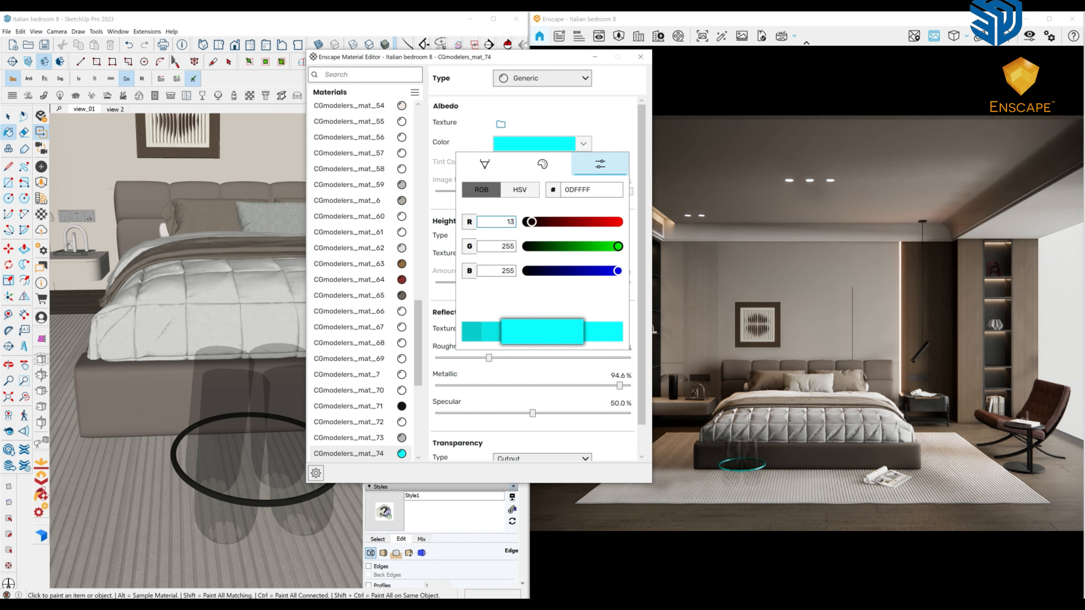
text(8)
key(Tab)
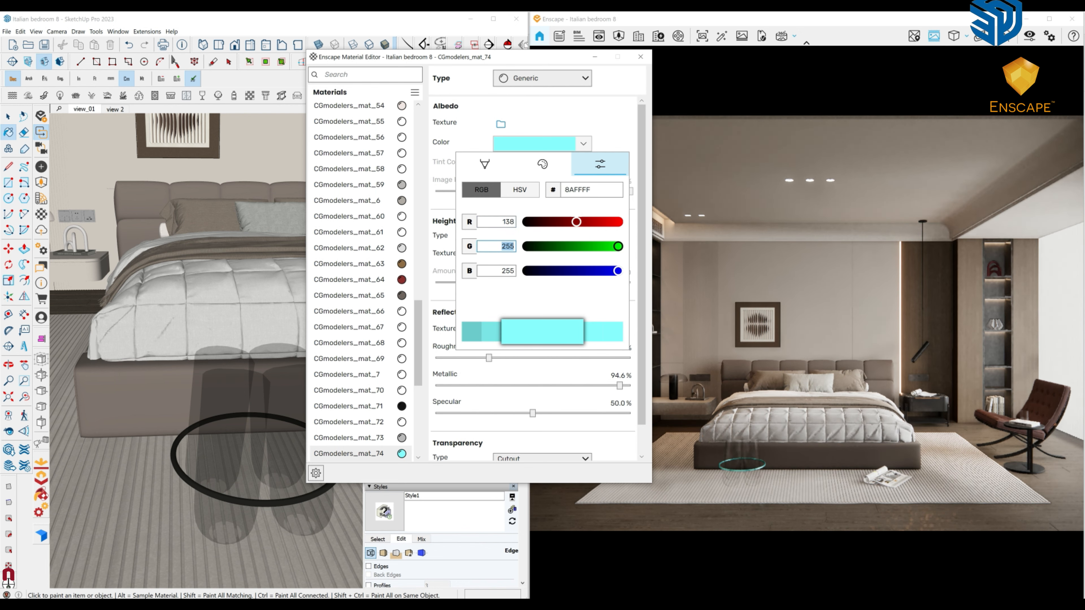
text(148)
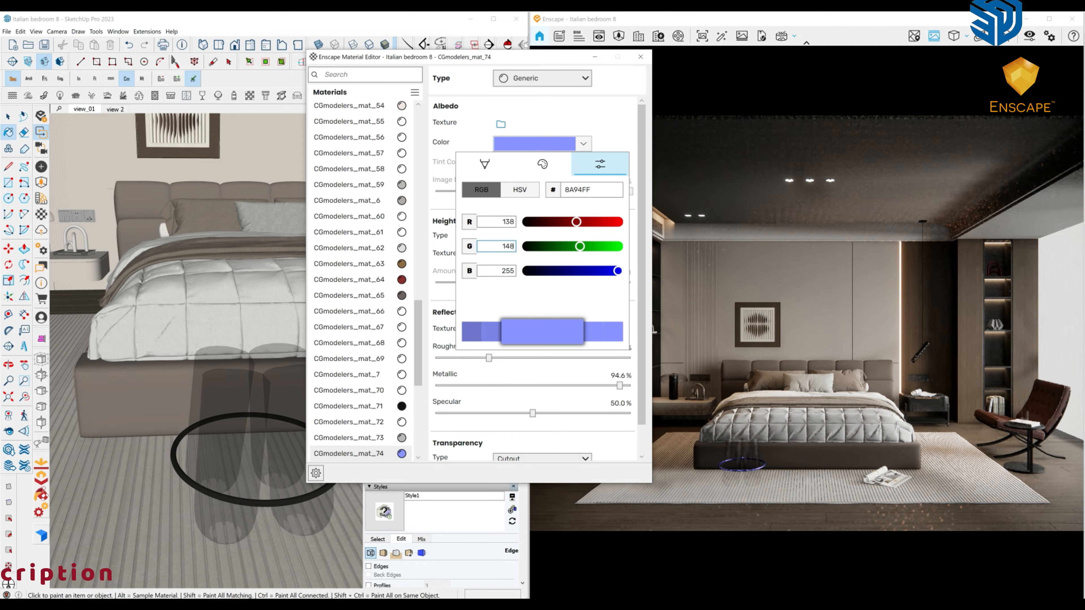
text(111)
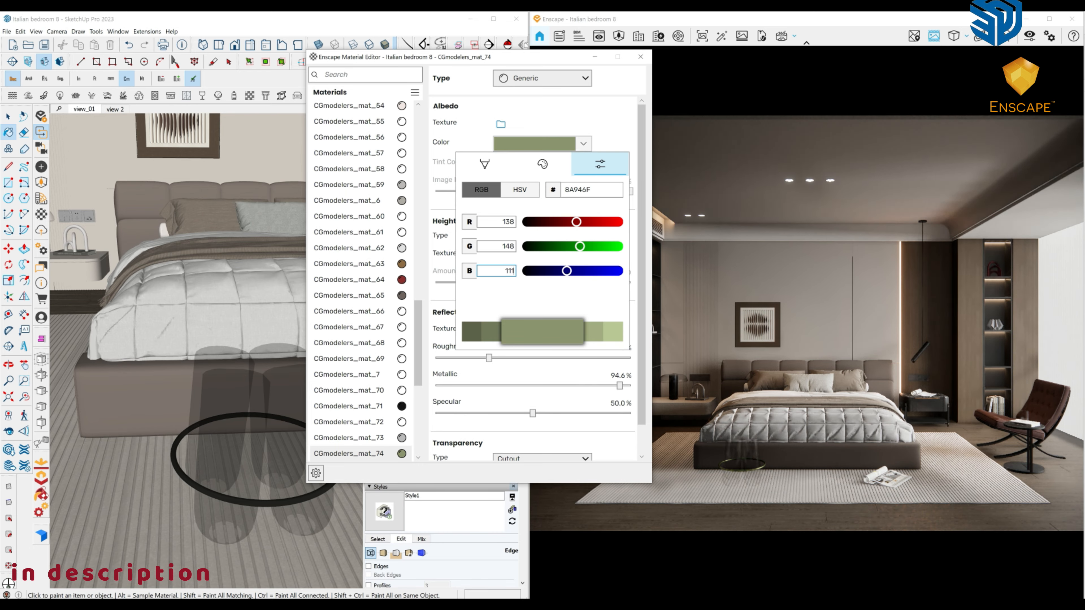
click(513, 222)
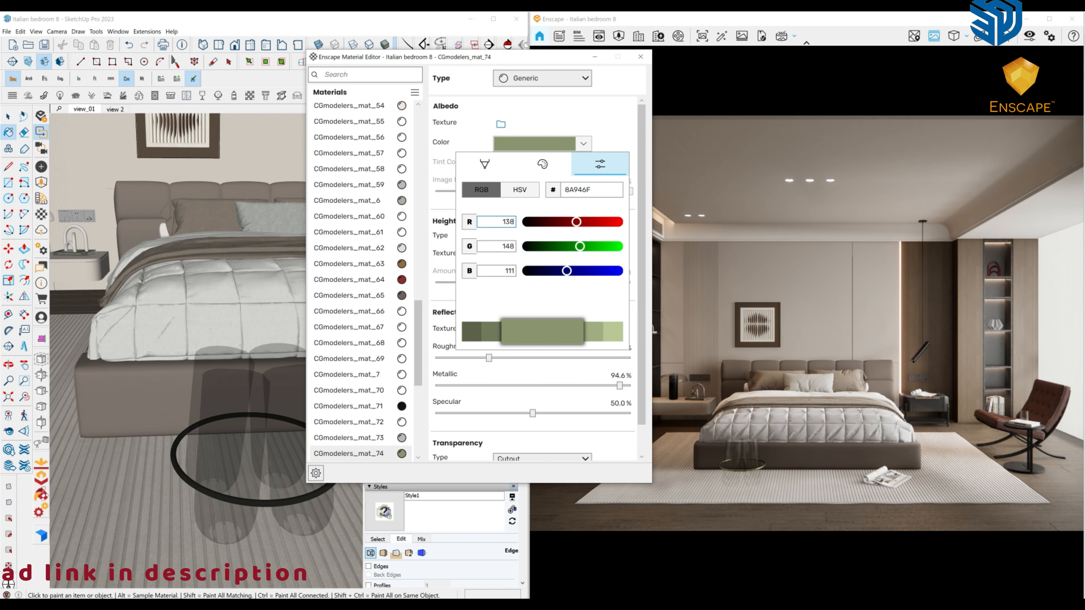
text(183)
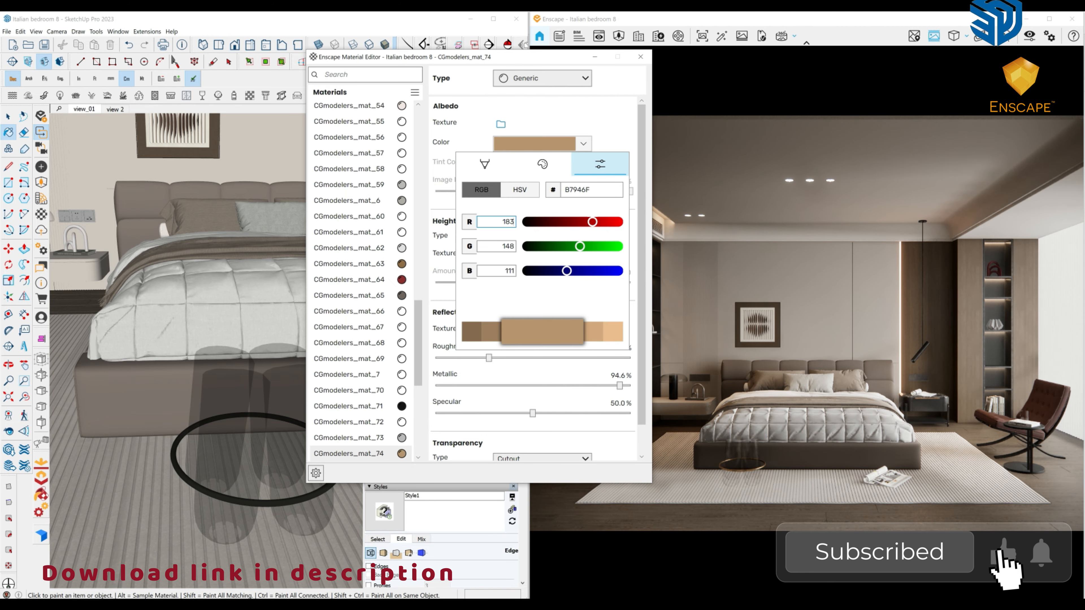
key(Return)
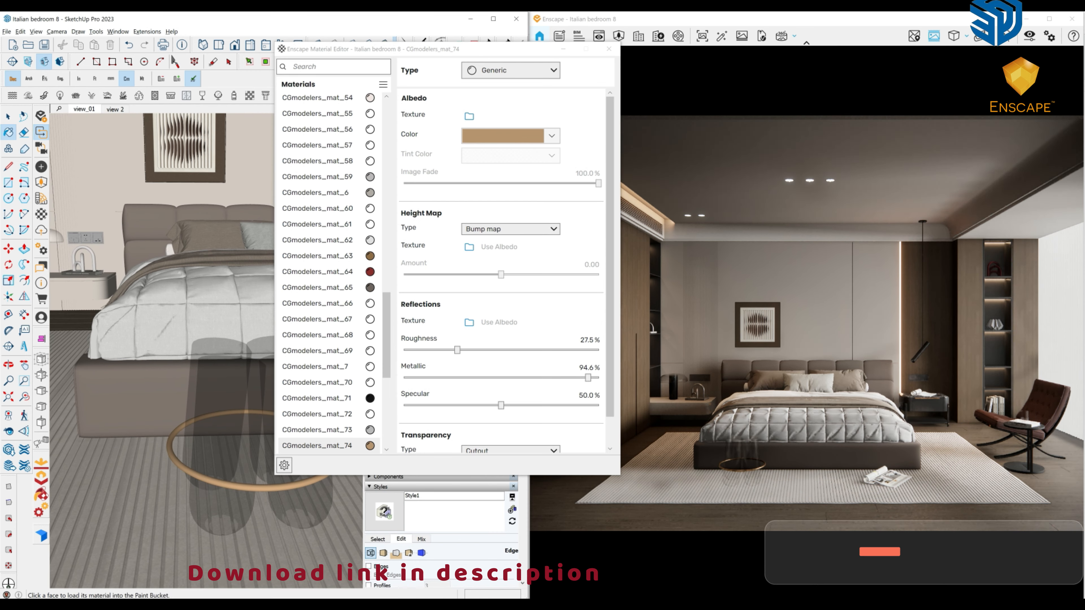
Step: Enable Frosted Glass in the transmittance settings of the table's glass material CGmodelers_mat_75
scroll(500, 299, down, 3)
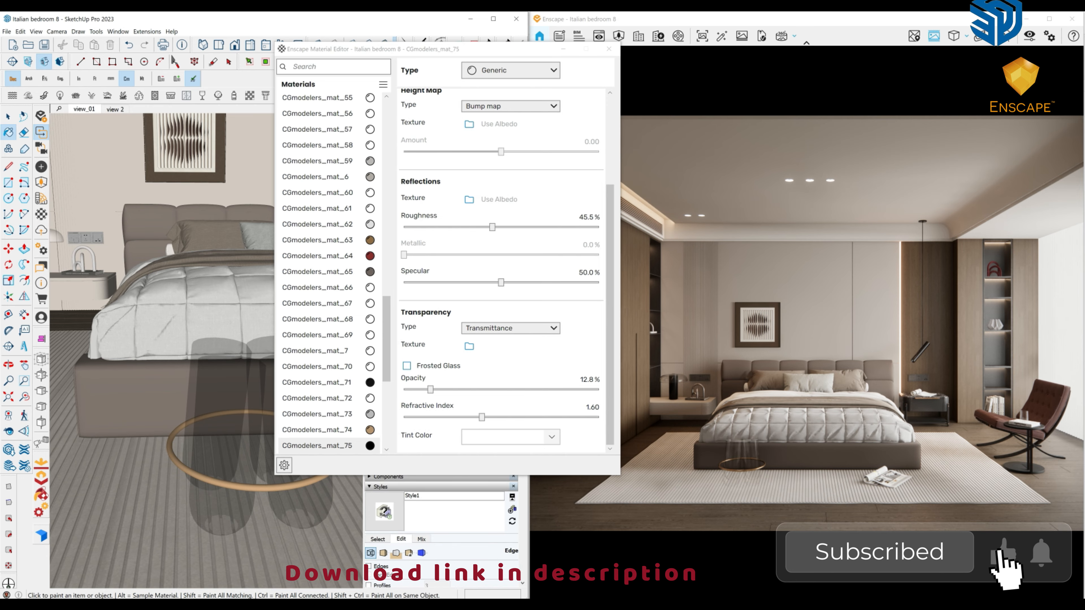
scroll(500, 299, up, 2)
scroll(500, 299, down, 2)
click(407, 373)
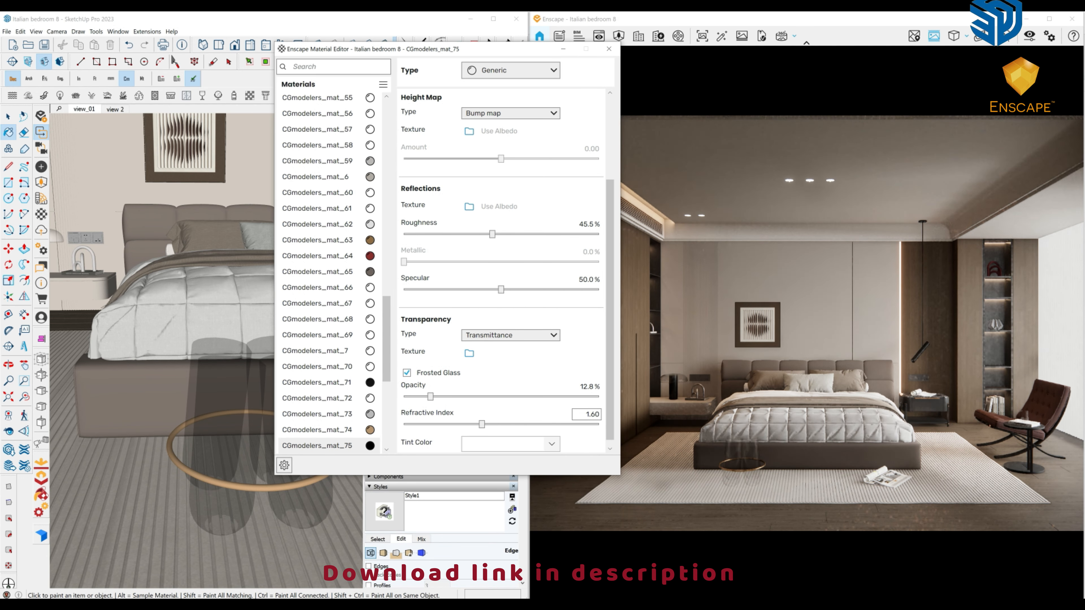
Step: Set the opacity of the table's frosted glass material CGmodelers_mat_75 to 26.0 %
right_drag(808, 325, 717, 376)
scroll(839, 338, up, 3)
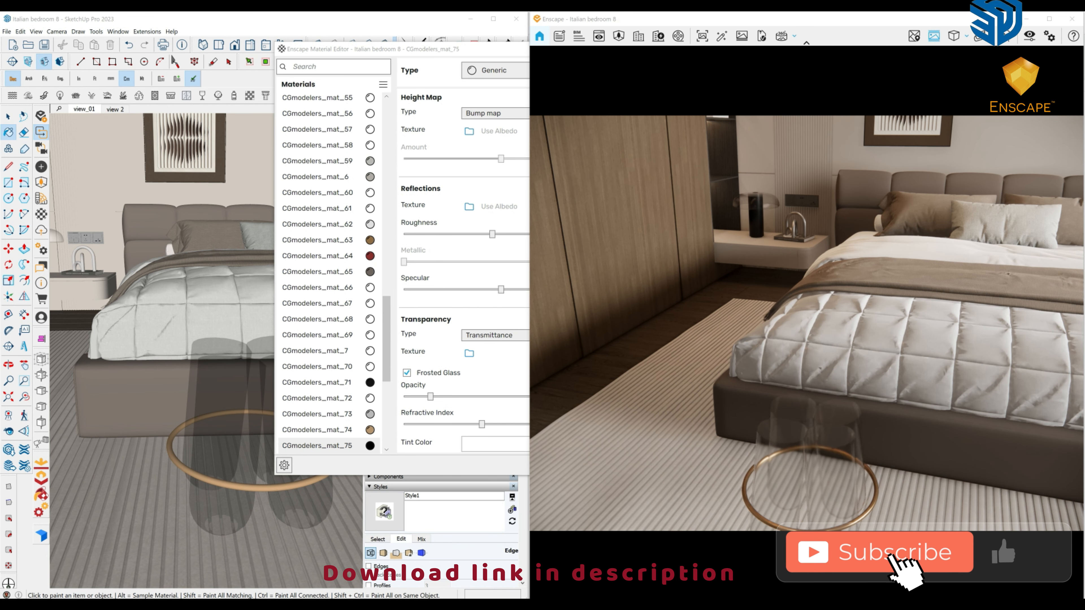
drag(402, 49, 322, 22)
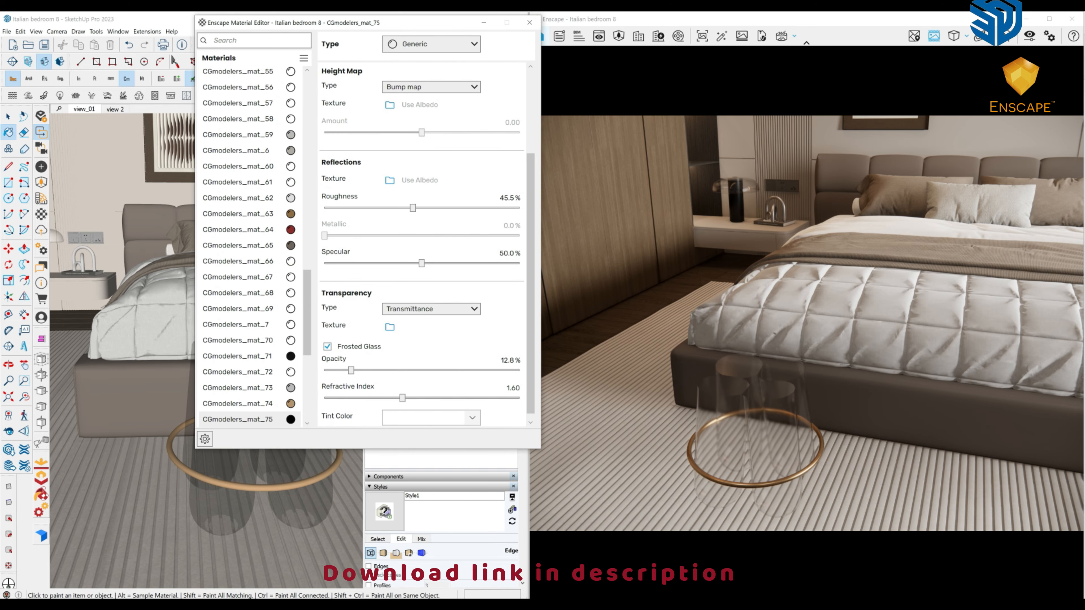
drag(405, 370, 378, 370)
right_drag(756, 323, 838, 324)
scroll(807, 323, down, 4)
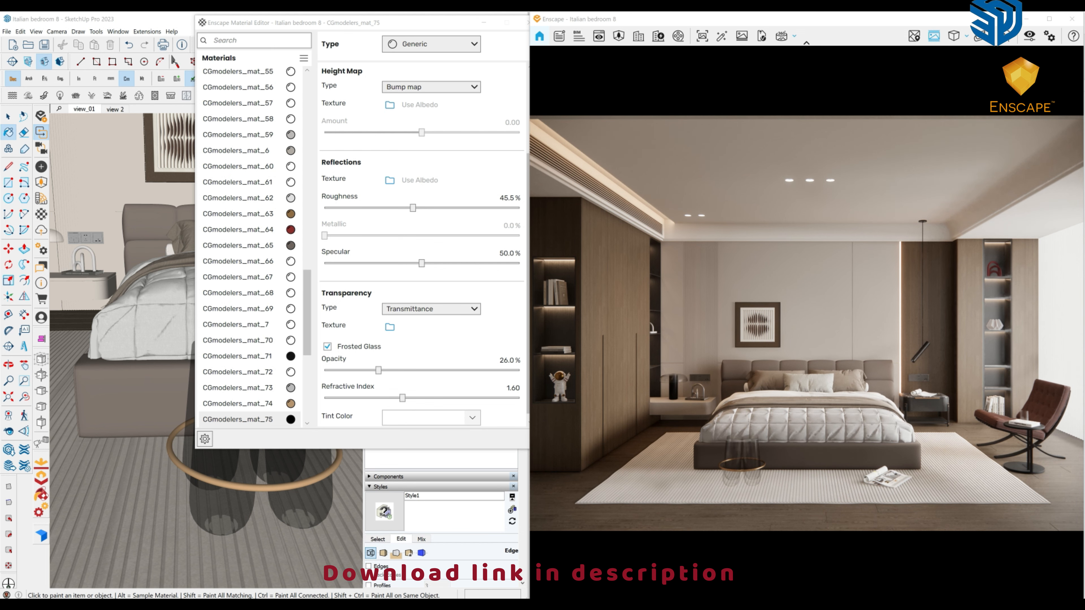
Step: Give the table's glass material CGmodelers_mat_75 a very light transparency tint color
click(431, 418)
drag(401, 363, 403, 368)
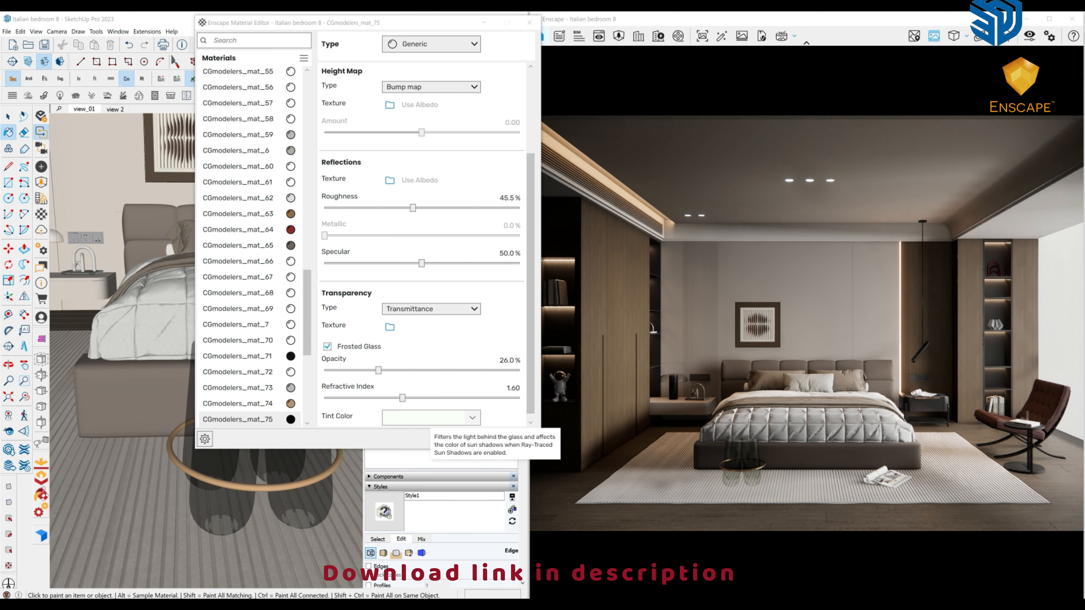
click(431, 417)
mouse_move(403, 369)
mouse_down()
mouse_move(437, 371)
mouse_move(387, 371)
mouse_up()
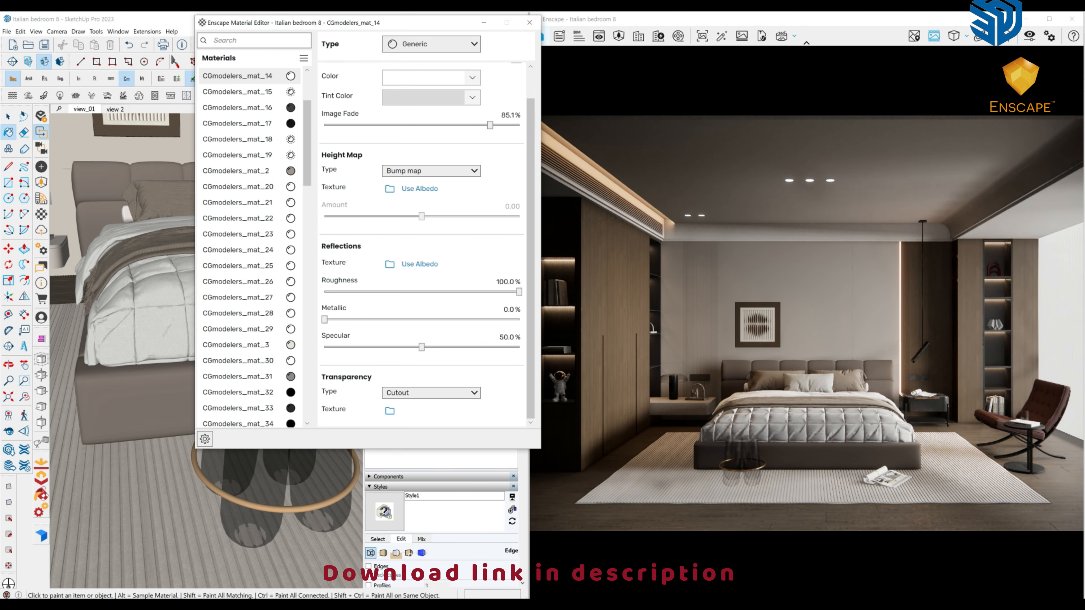
Step: Try Cloth 1 normal.jpg from the cloth textures as the height map of the carpet material CGmodelers_mat_14
click(390, 411)
scroll(258, 158, up, 2)
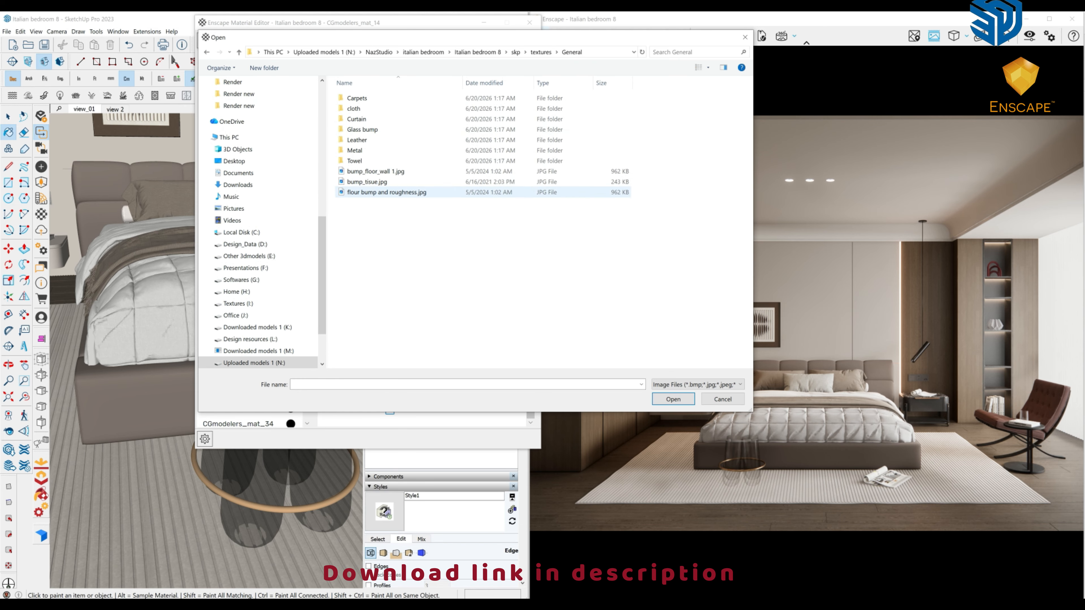
click(708, 67)
click(746, 39)
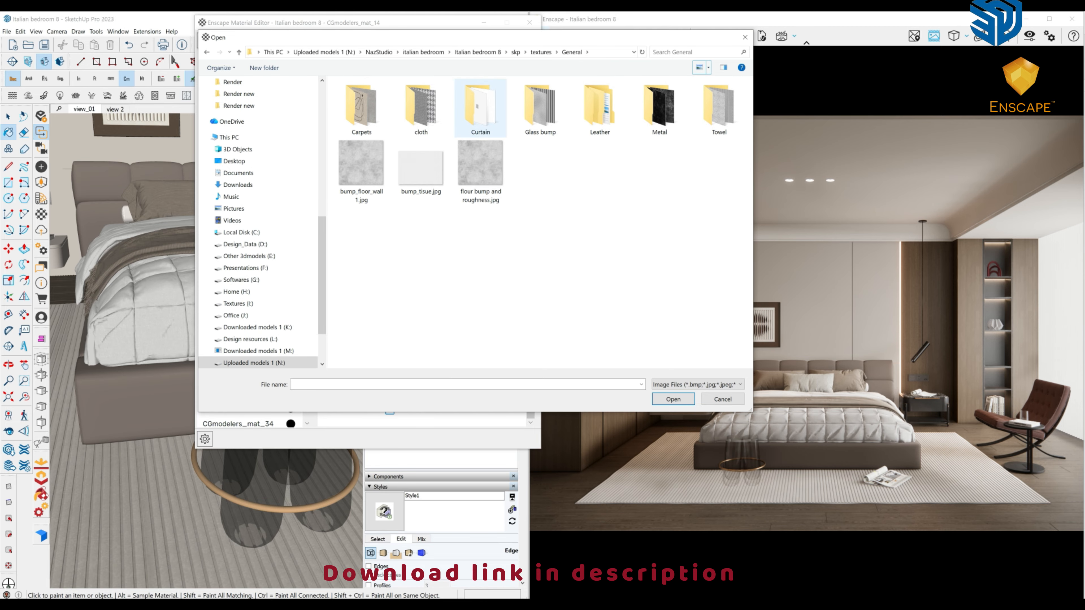
double_click(420, 107)
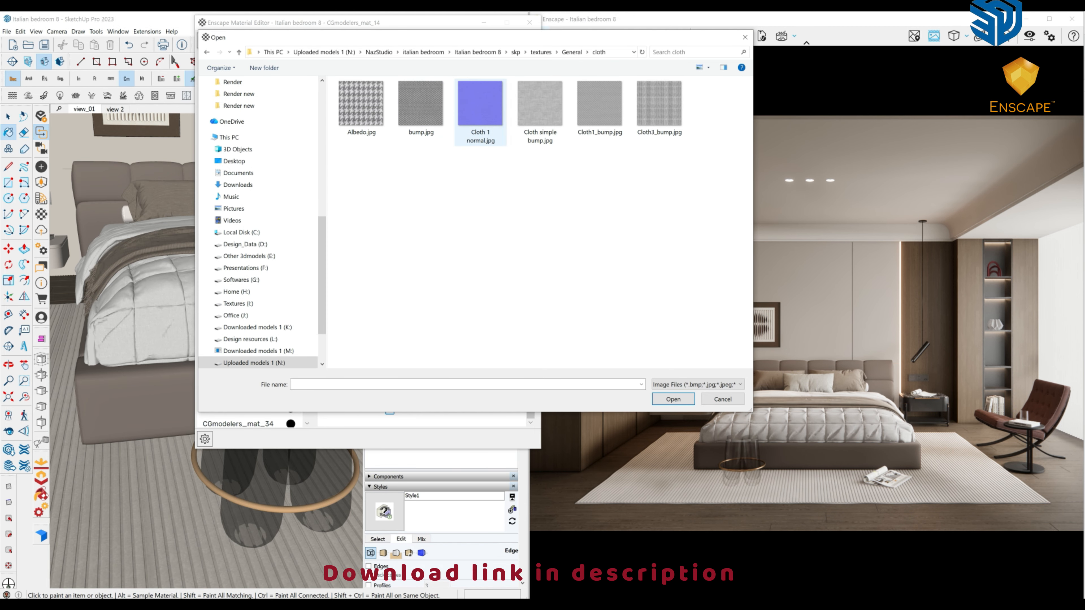
double_click(481, 111)
click(808, 322)
drag(808, 322, 808, 385)
scroll(807, 323, up, 3)
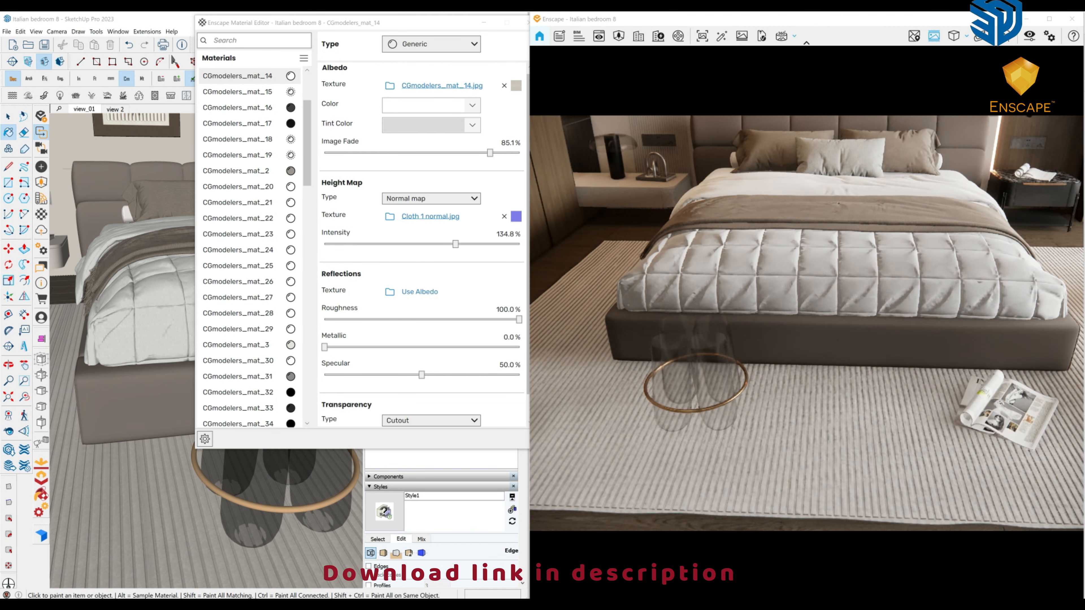
Step: Replace the carpet material's normal map with bump.jpg as a bump map with an amount of 3.00
click(505, 216)
click(390, 216)
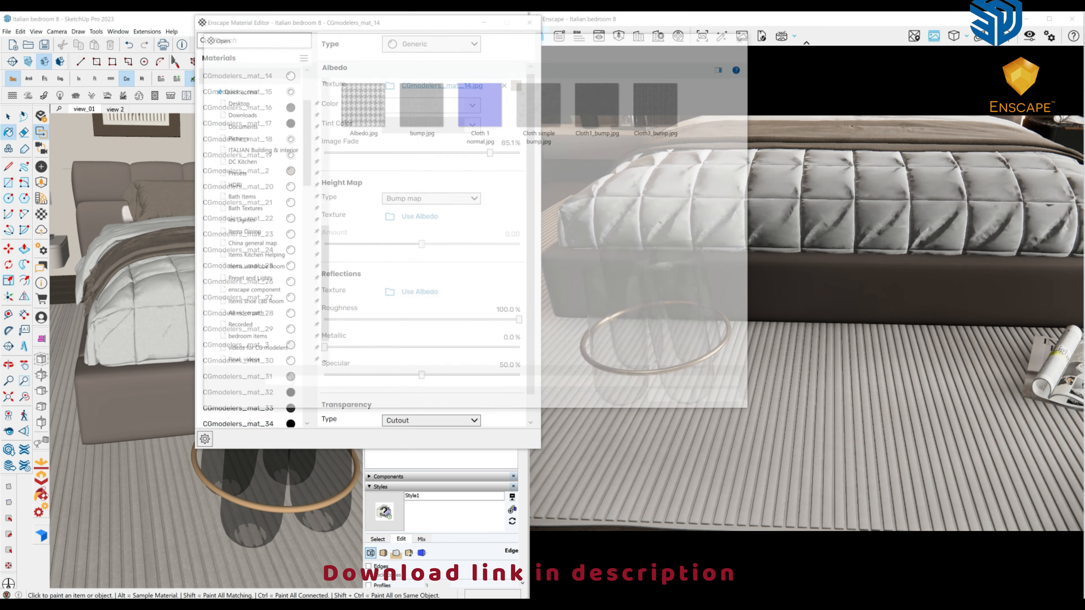
double_click(421, 110)
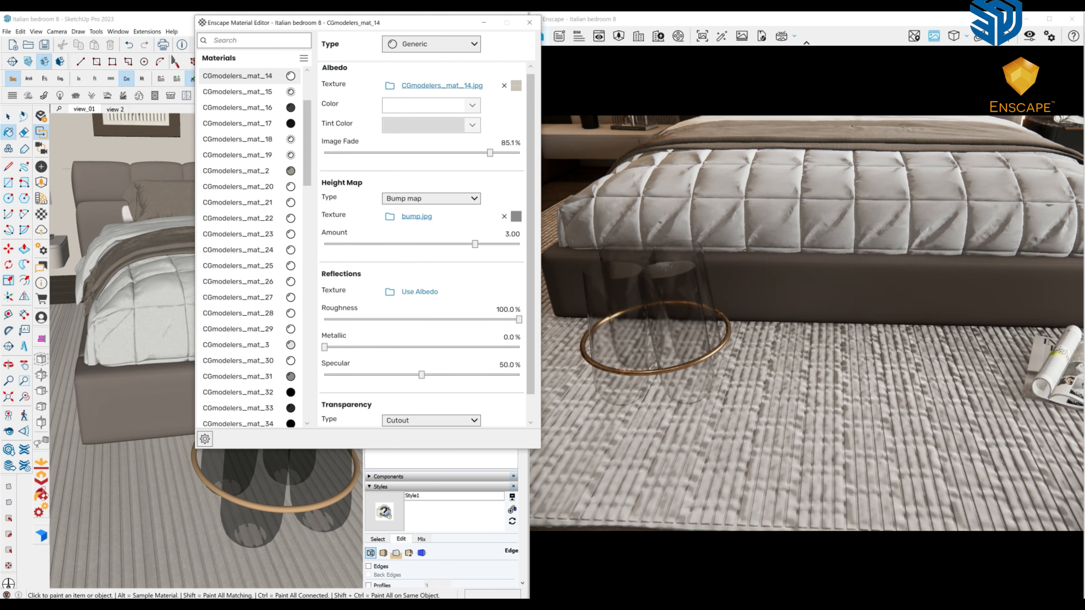
Step: Set the width and height of the carpet's albedo texture transformation to 0.005 m
click(515, 85)
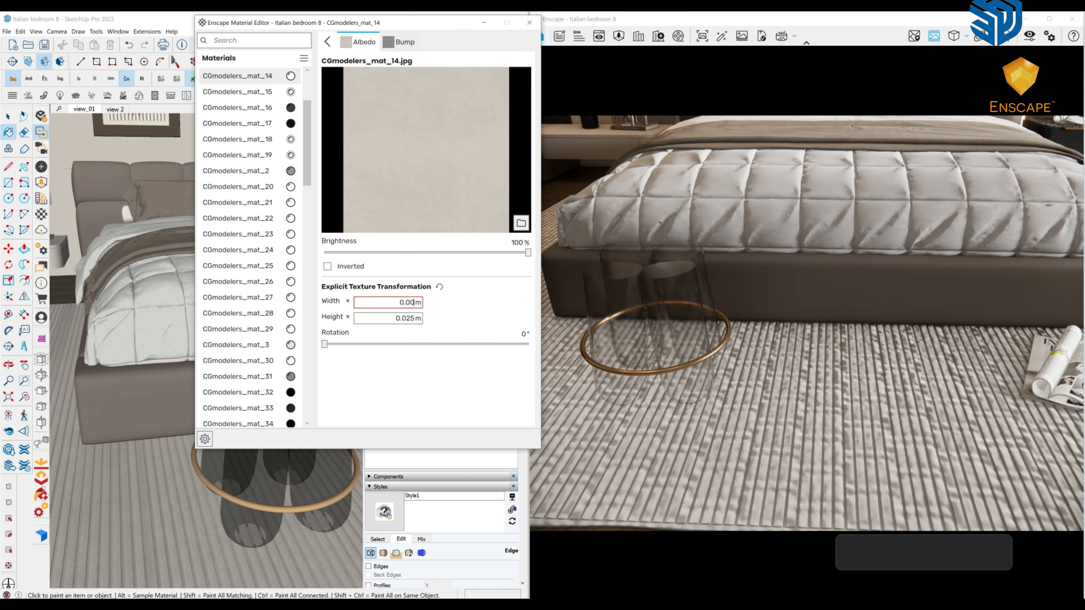
text(5)
key(Tab)
text(0.005)
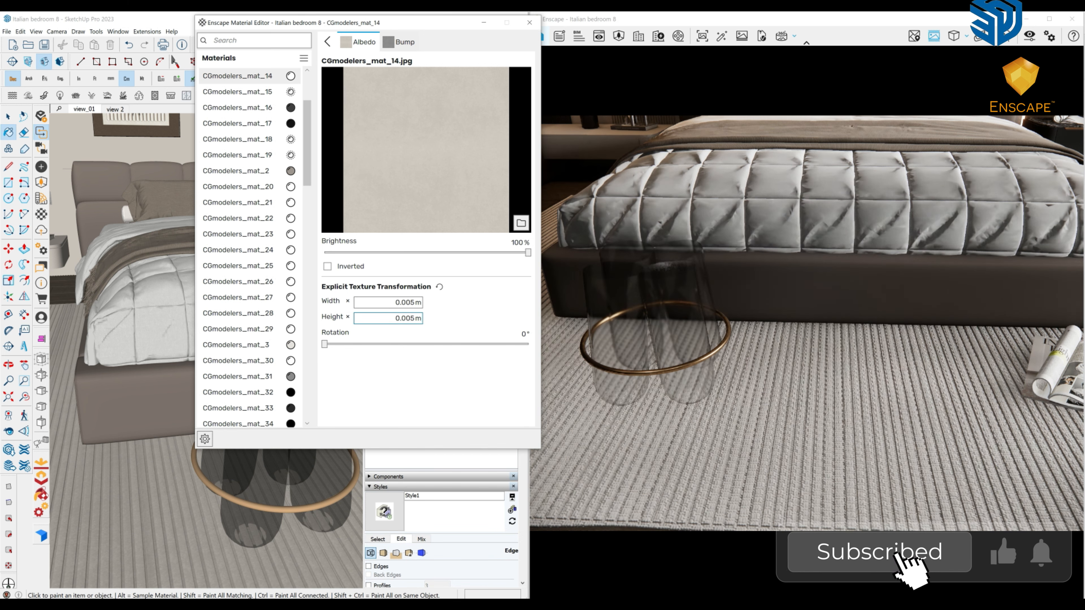
Step: Set the carpet texture's width and height to 0.001 m, clear the firewall alert and return to the material's settings
text(0)
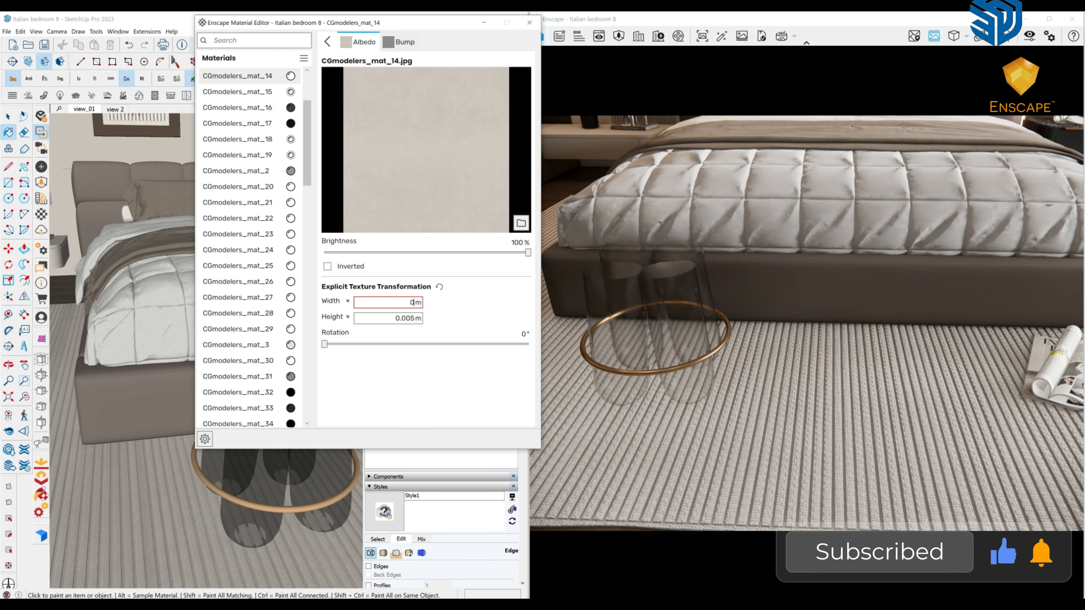
text(.001)
key(Tab)
text(0.00)
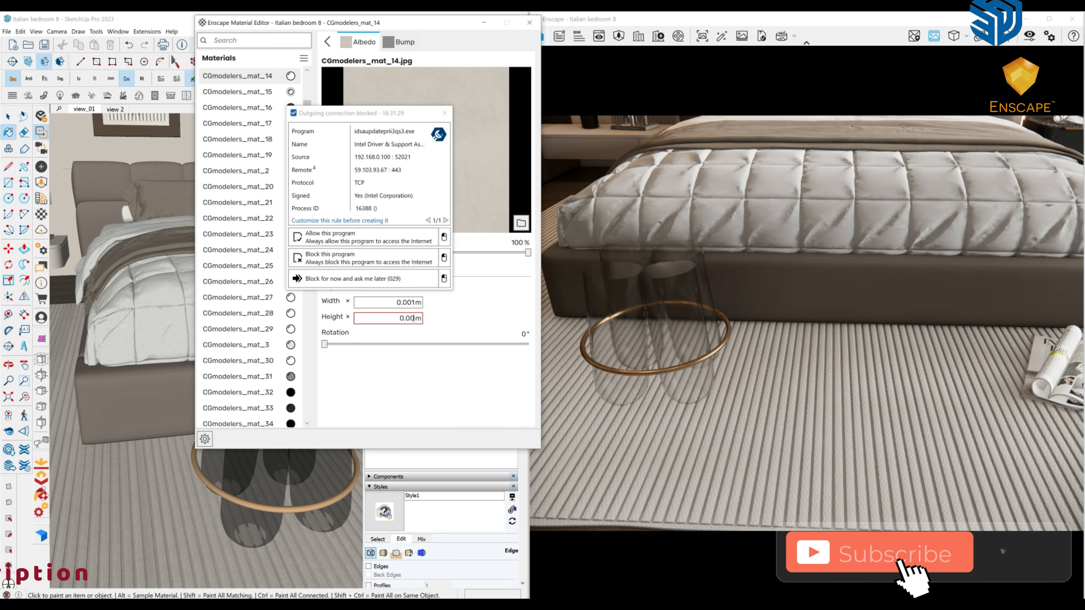
text(1)
click(368, 237)
scroll(807, 323, up, 3)
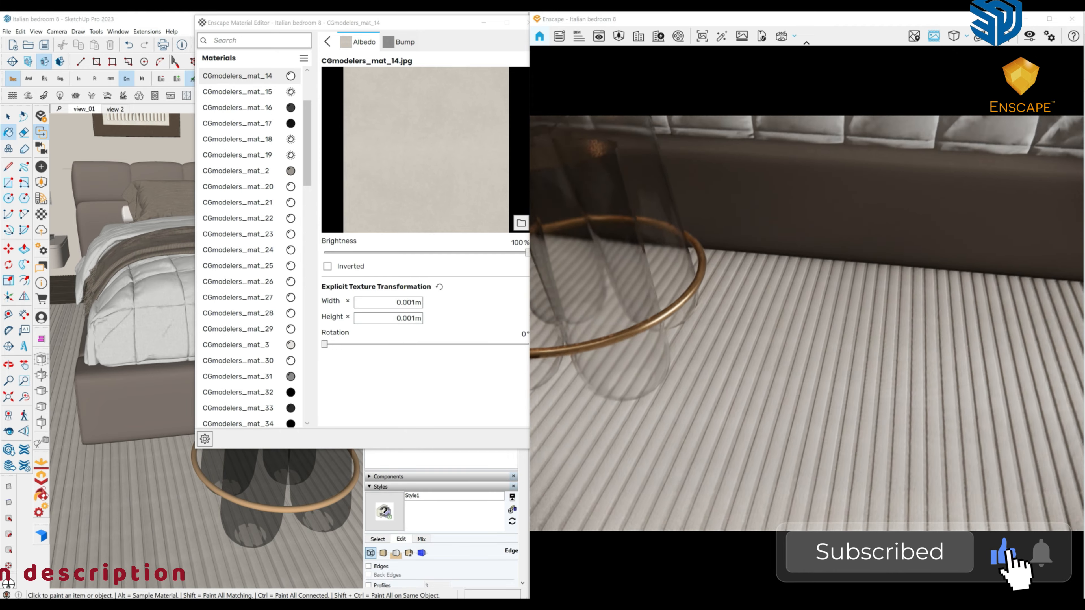
click(327, 42)
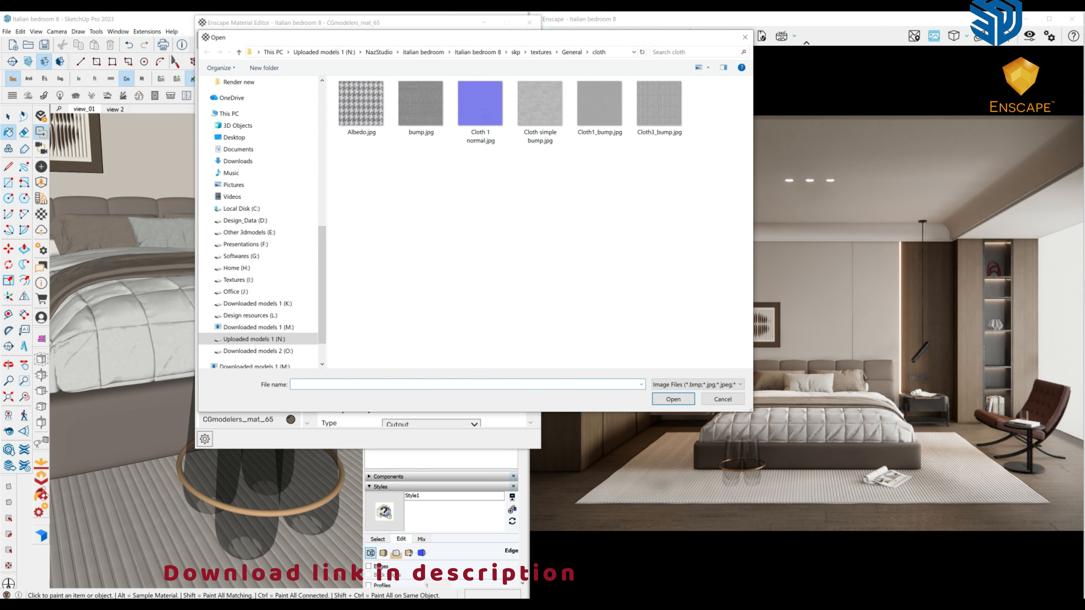
Step: Load Leather-bump_0110.jpg as bump map and Leather-Roughness_0109.jpg as reflection texture for the bed's leather material CGmodelers_mat_65
key(alt+Up)
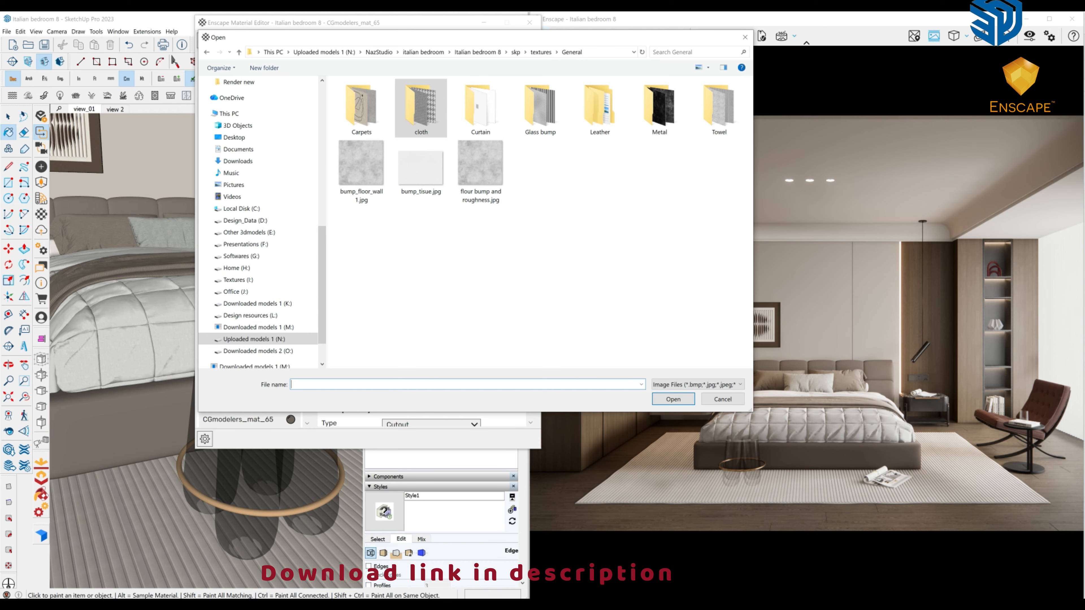
double_click(600, 109)
key(Return)
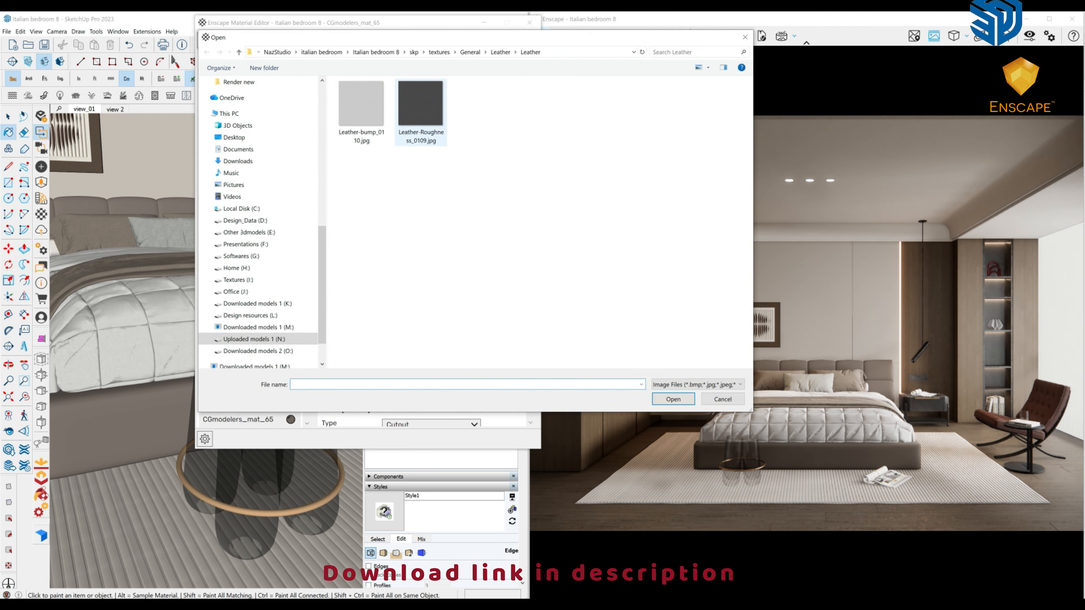
key(Return)
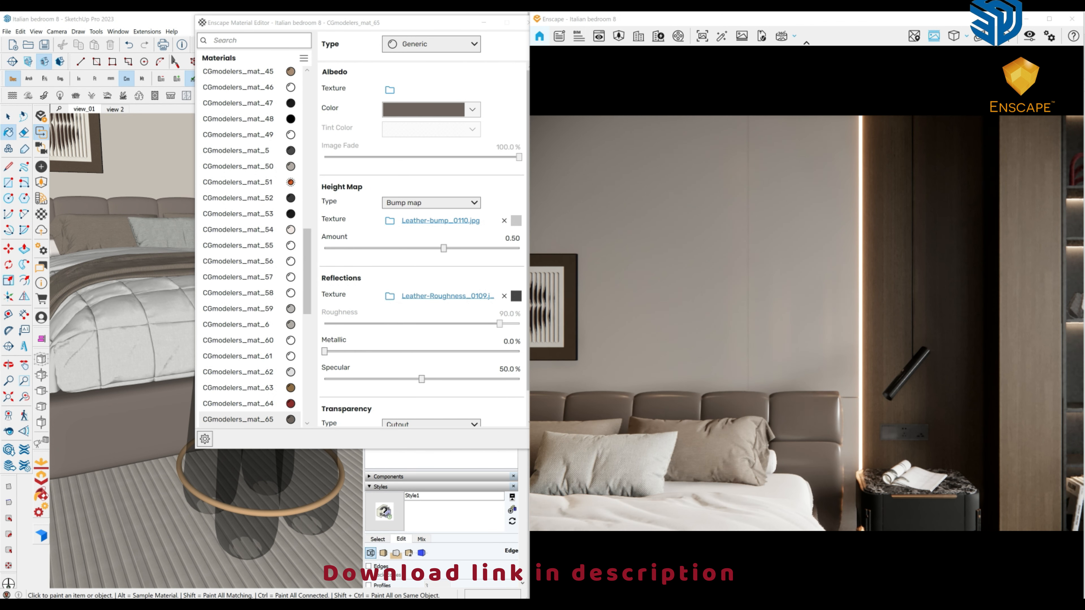
Step: Set the bump amount of the bed's leather material CGmodelers_mat_65 to 3
scroll(807, 376, up, 5)
middle_drag(807, 376, 746, 192)
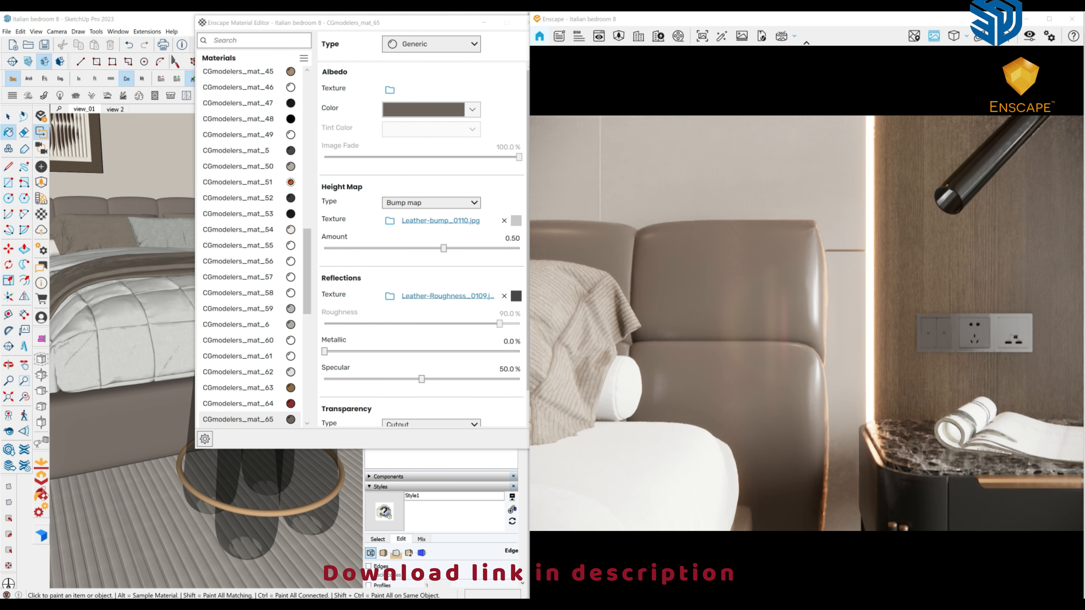
click(505, 238)
text(3)
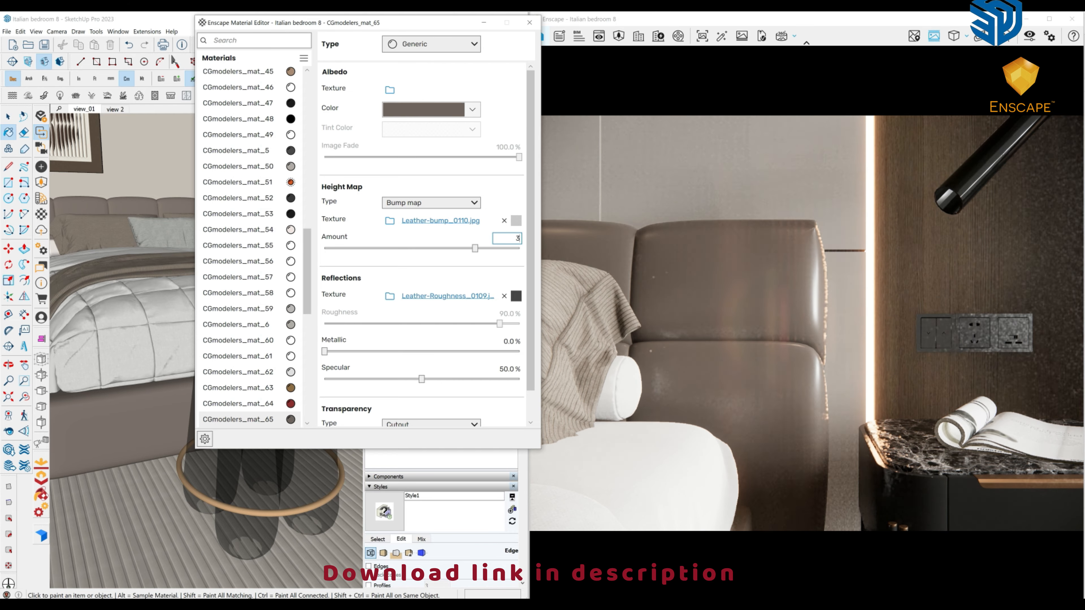
Step: Set the width and height of the leather material's bump texture Leather-bump_0110.jpg to 5 m
click(516, 221)
text(5m)
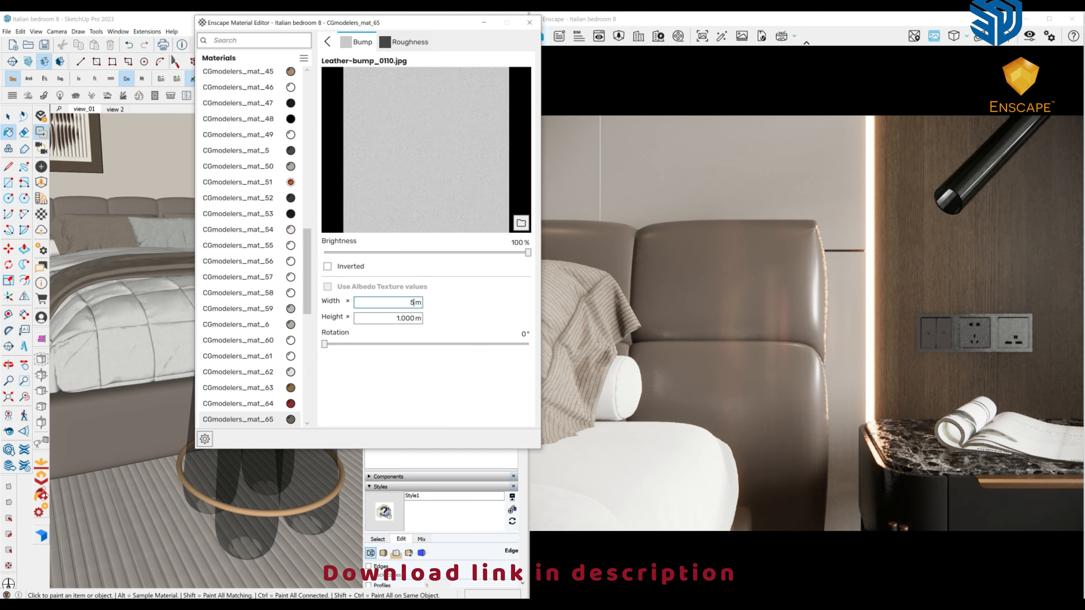
key(Tab)
text(5)
Step: Set the leather bump texture's width and height to 8 m, checking the grain up close on the headboard cushion
scroll(808, 319, up, 3)
middle_drag(808, 319, 880, 421)
double_click(402, 302)
text(8)
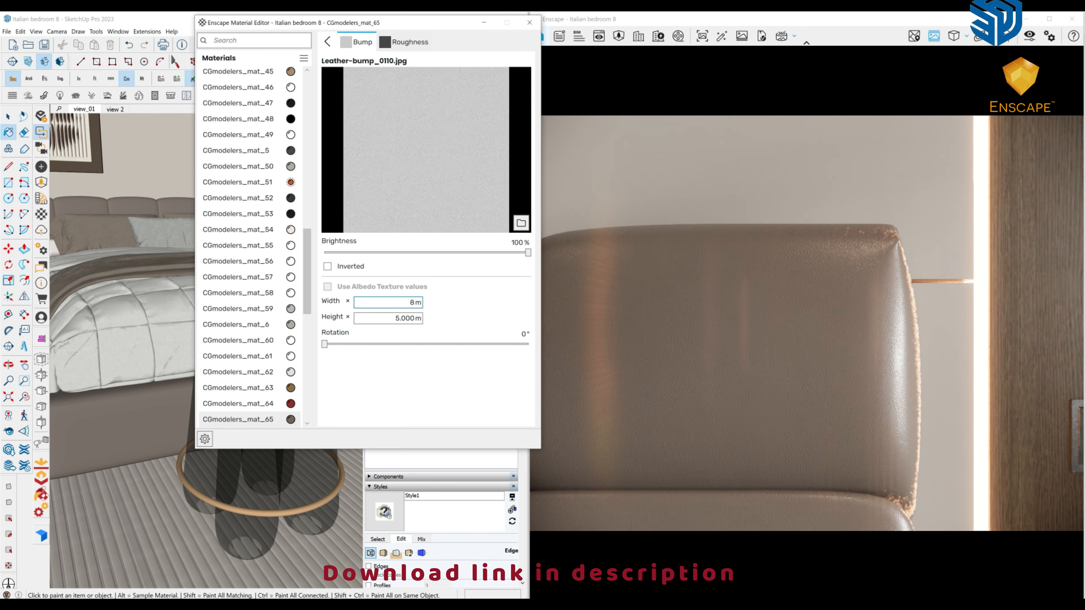
key(Tab)
text(8)
Step: Set the width and height of both the leather's roughness texture and its bump texture to 10 m
click(404, 41)
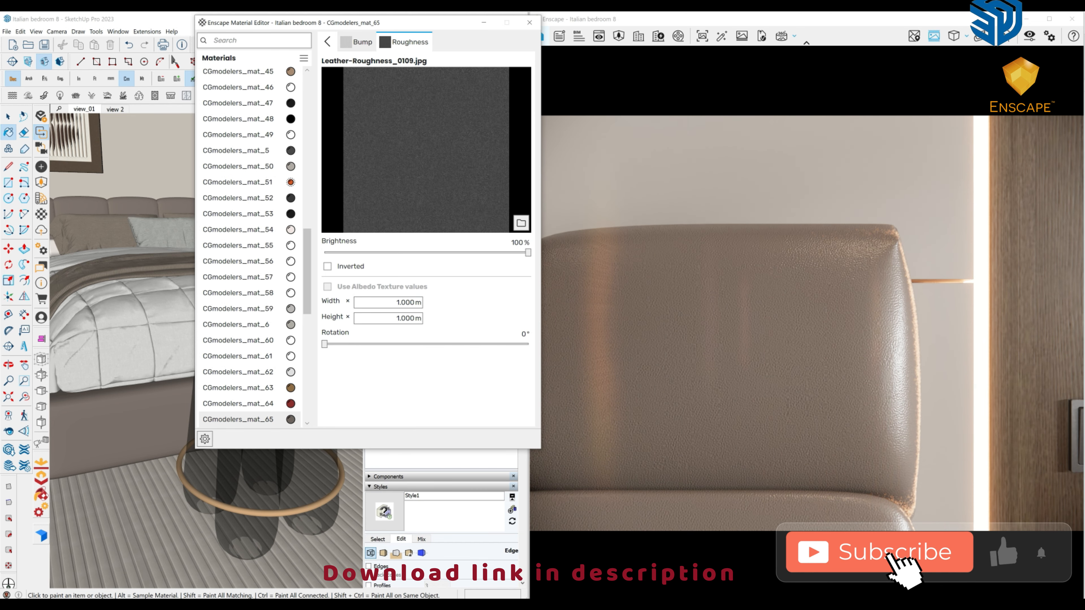
text(10)
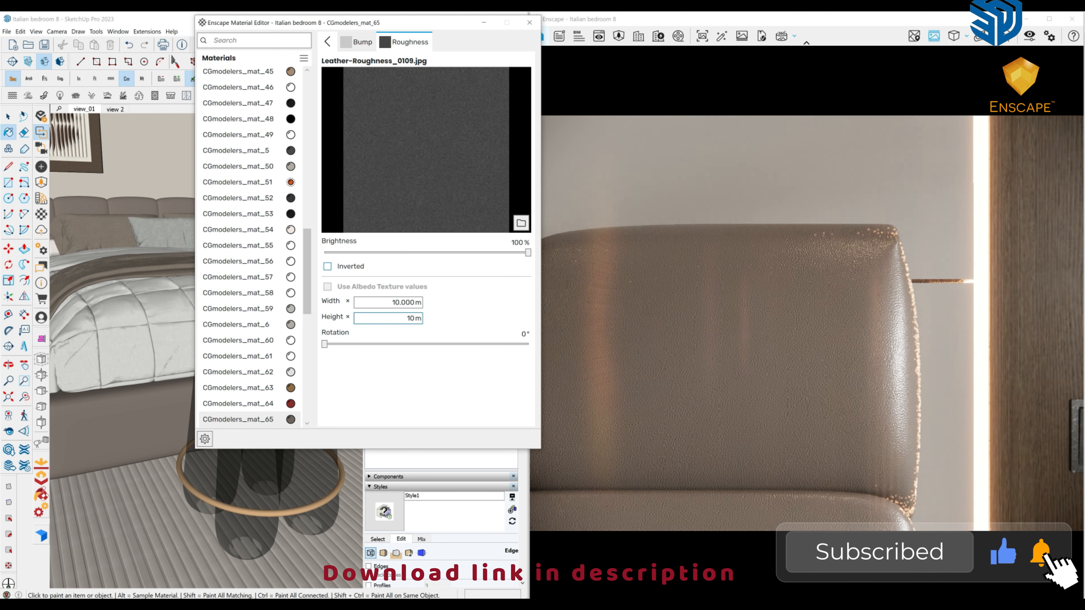
click(359, 42)
double_click(401, 302)
text(010)
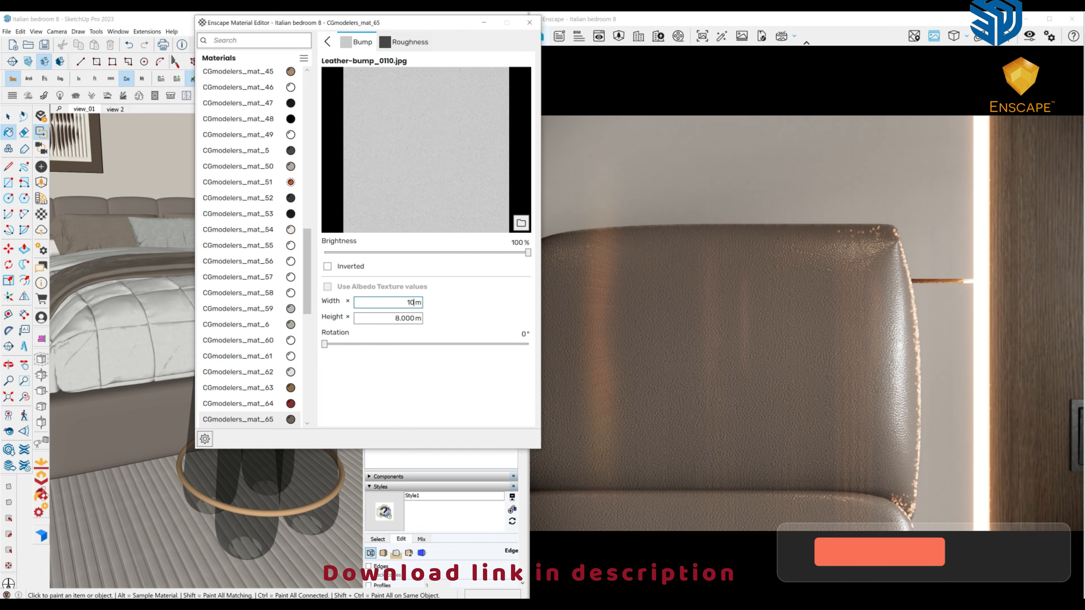
key(Tab)
text(10)
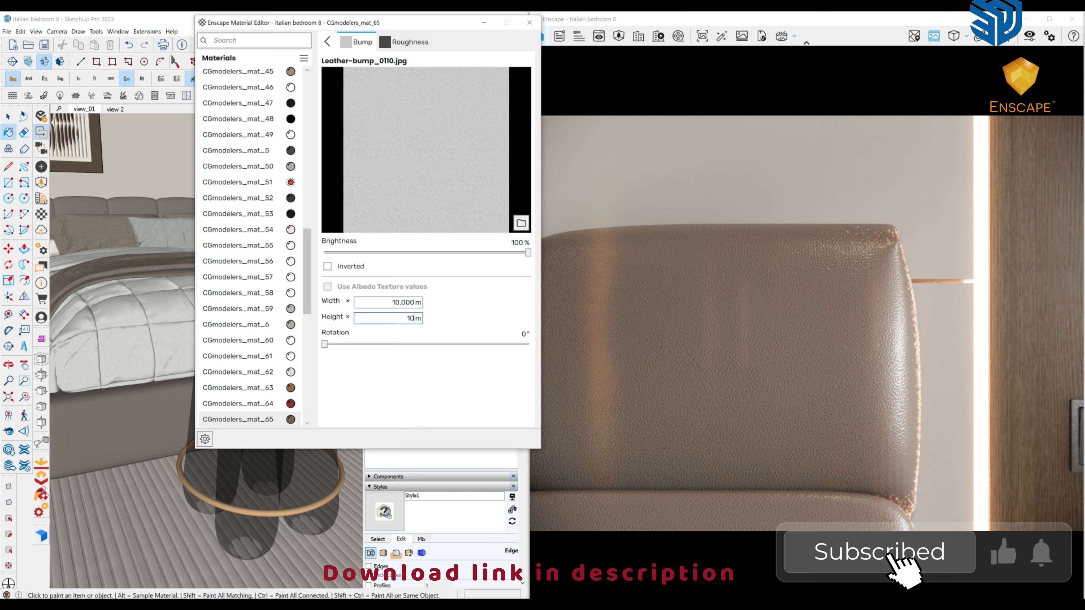
Step: Return to the leather material's main settings and set its bump amount to 1
click(327, 42)
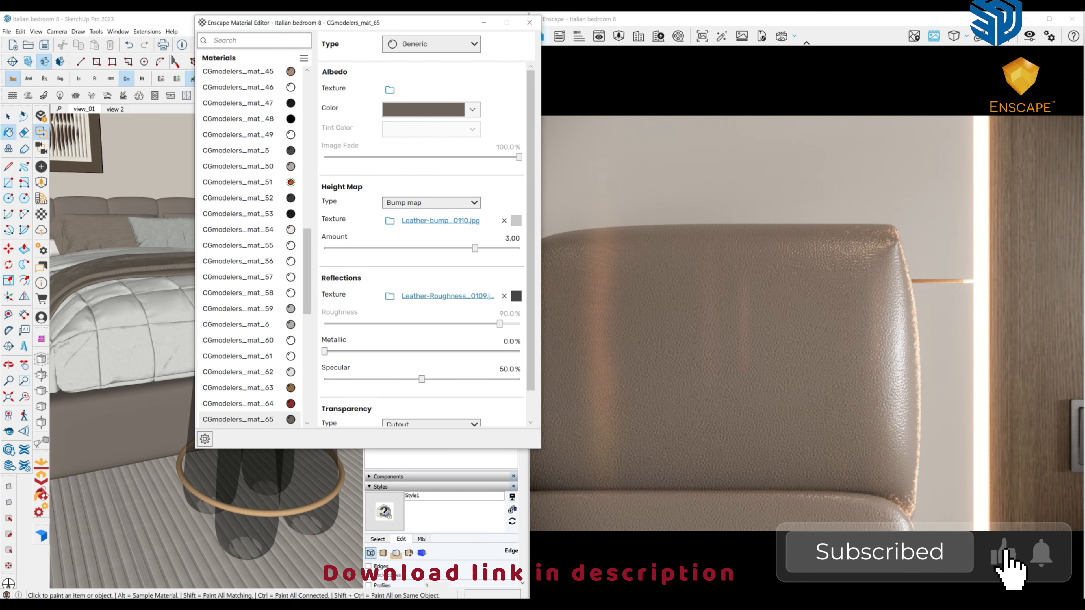
text(1)
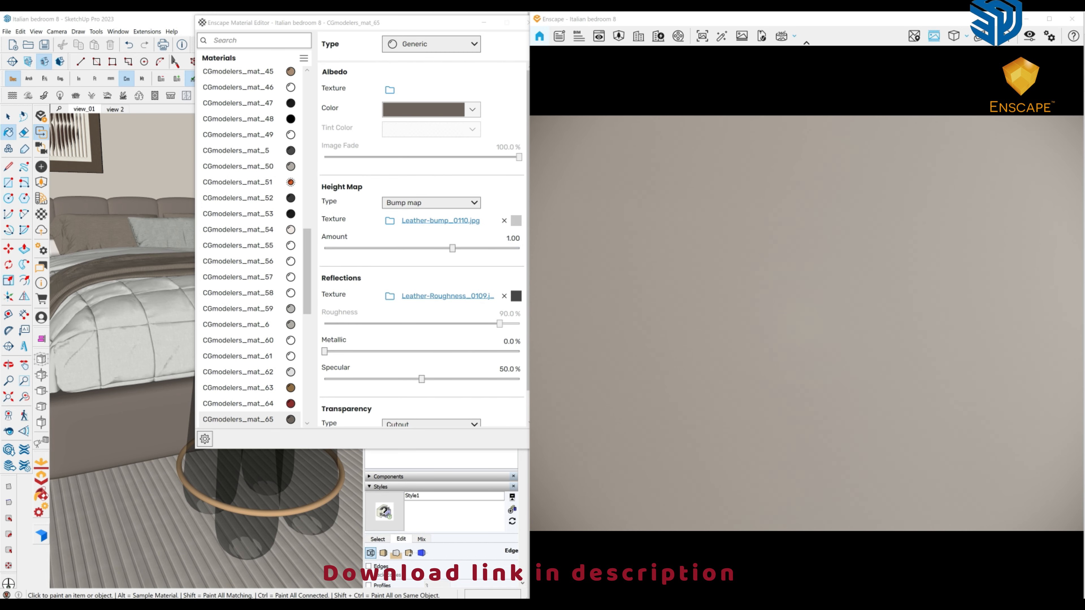